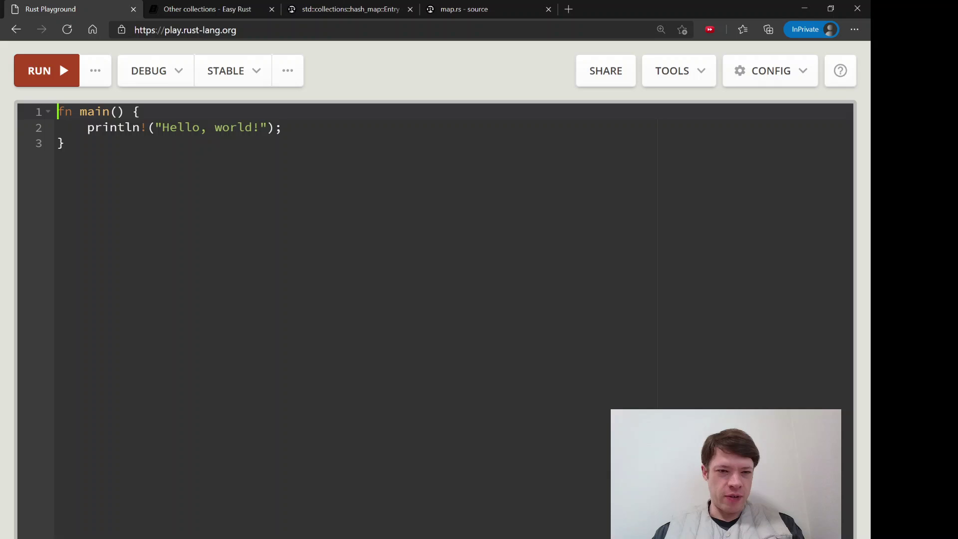
# Step: Delete the Hello world println! statement from main
pyautogui.press('Right')
pyautogui.press('Right')
pyautogui.press('Right')
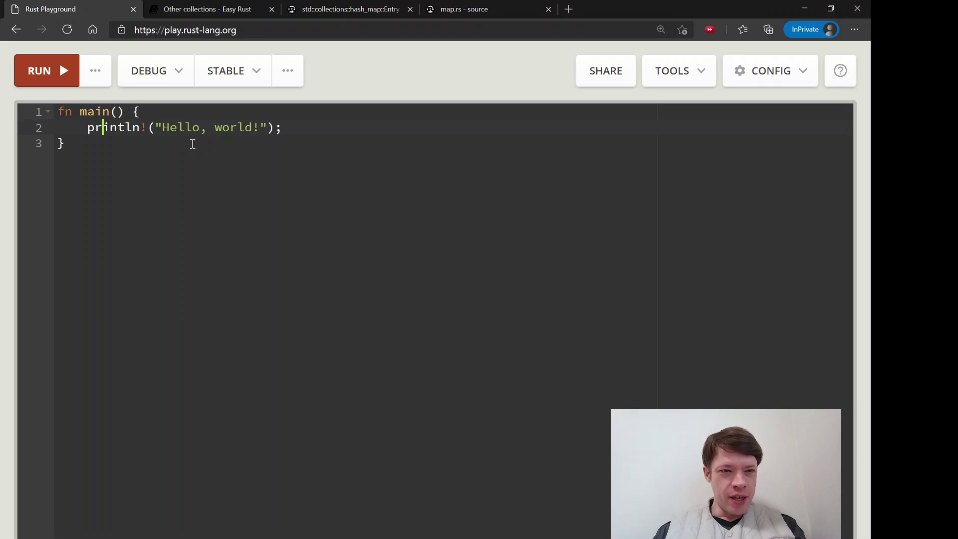
pyautogui.press('End')
pyautogui.hotkey('shift', 'Home')
pyautogui.press('BackSpace')
# Step: Add two blank lines above fn main at the top of the file
pyautogui.hotkey('ctrl', 'Home')
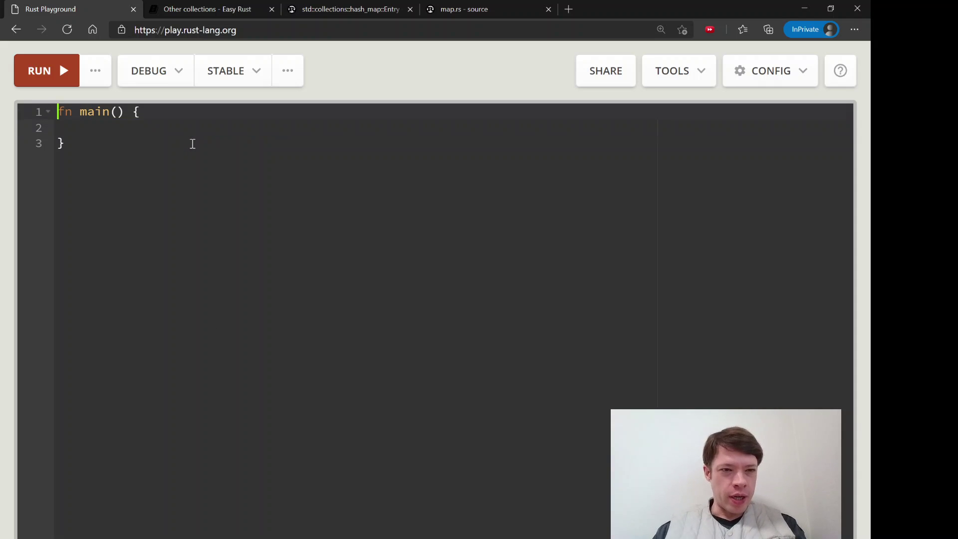
pyautogui.press('Return')
pyautogui.press('Return')
pyautogui.press('Down')
pyautogui.press('Up')
pyautogui.press('Up')
pyautogui.press('Up')
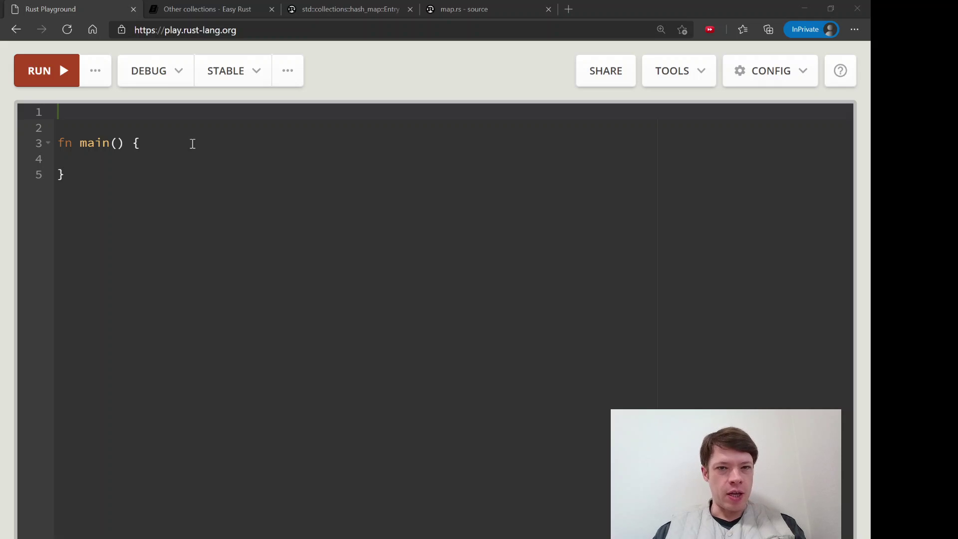
# Step: Add 'use std::collections::HashMap;' on line 1
pyautogui.click(310, 106)
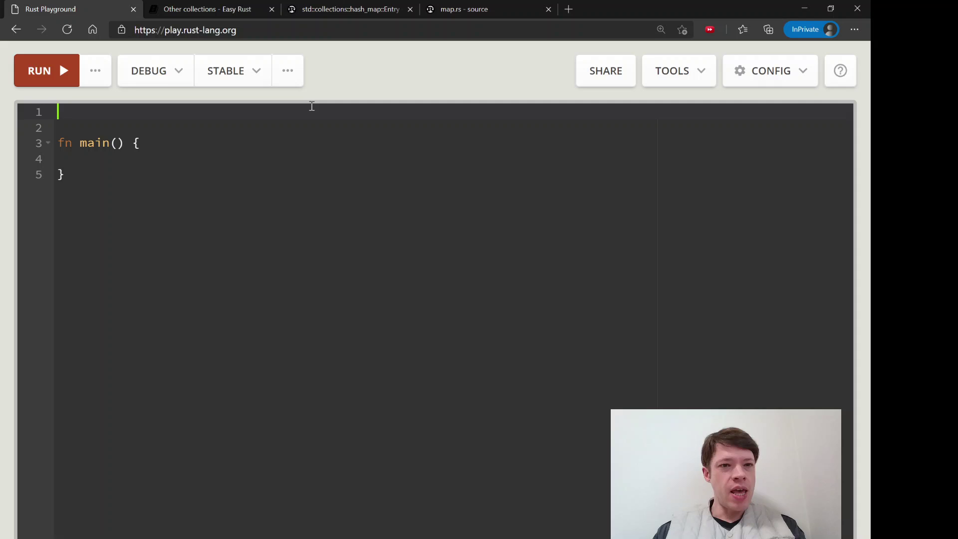
pyautogui.write('use')
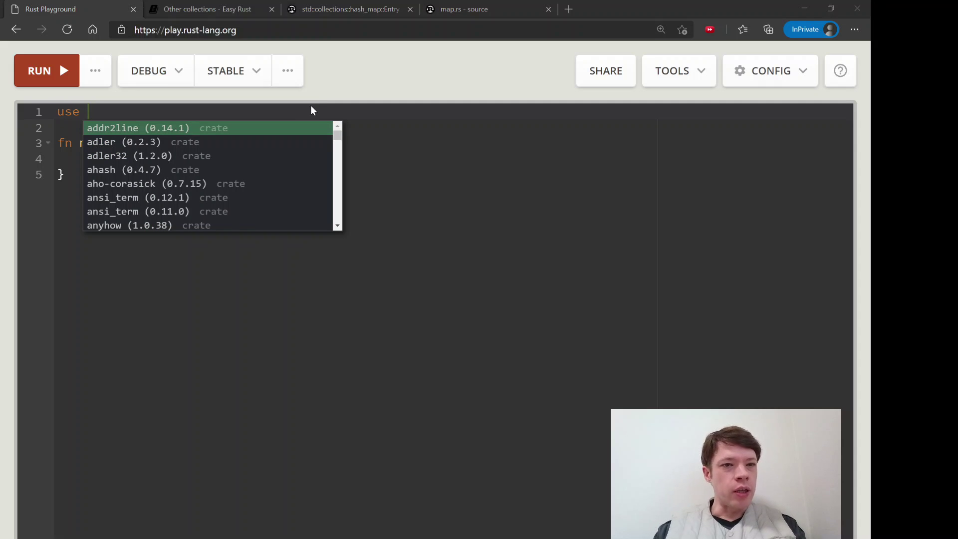
pyautogui.write(' std::')
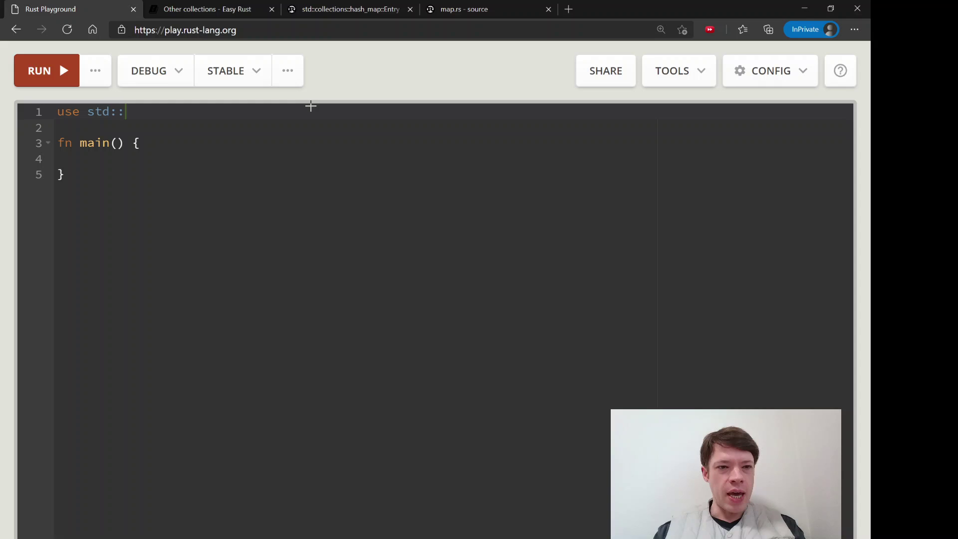
pyautogui.write('collections')
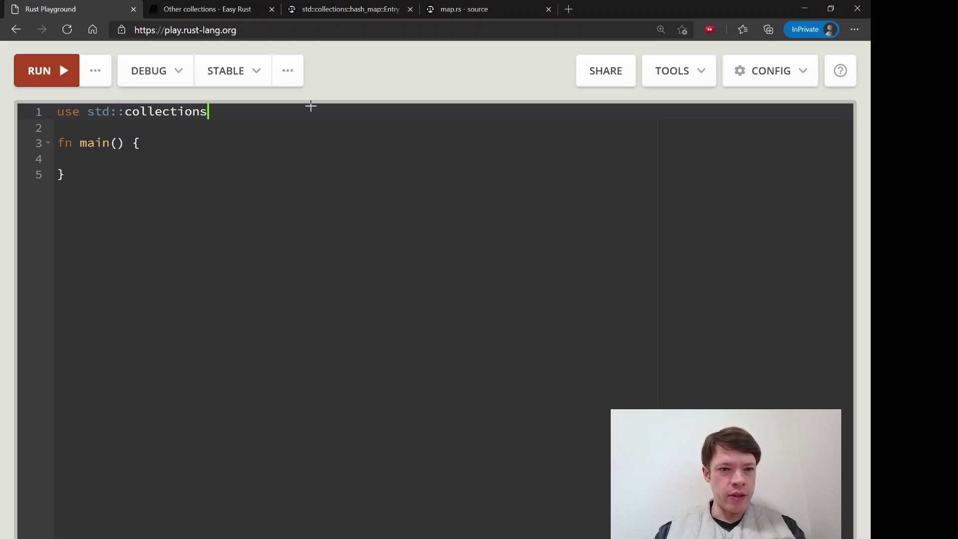
pyautogui.write('::HashMap')
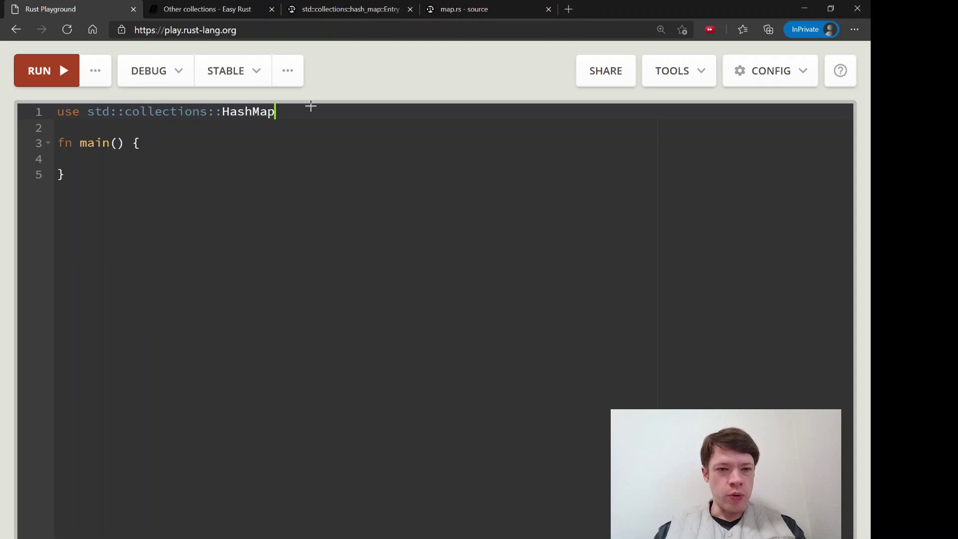
pyautogui.write(';')
pyautogui.press('Down')
pyautogui.press('Down')
pyautogui.press('Down')
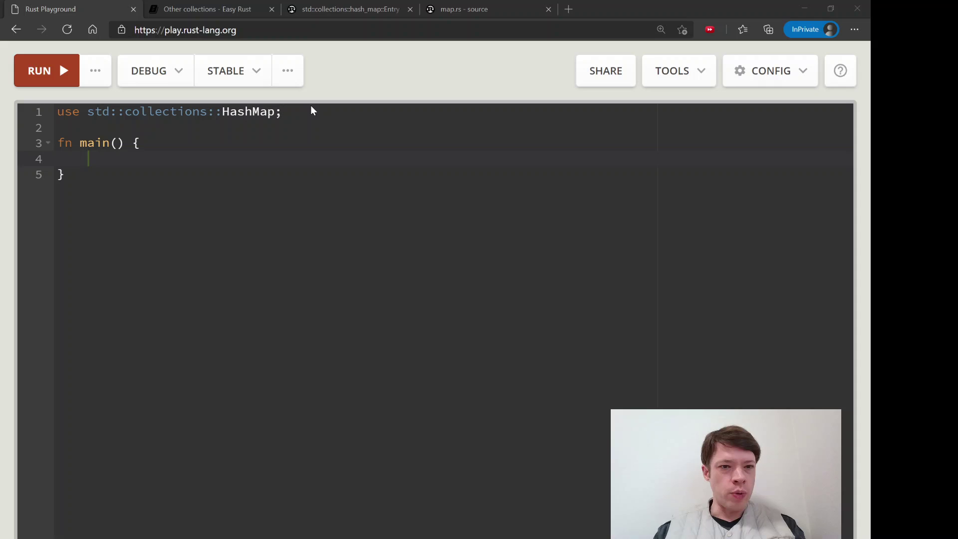
pyautogui.click(311, 105)
pyautogui.write('let data ')
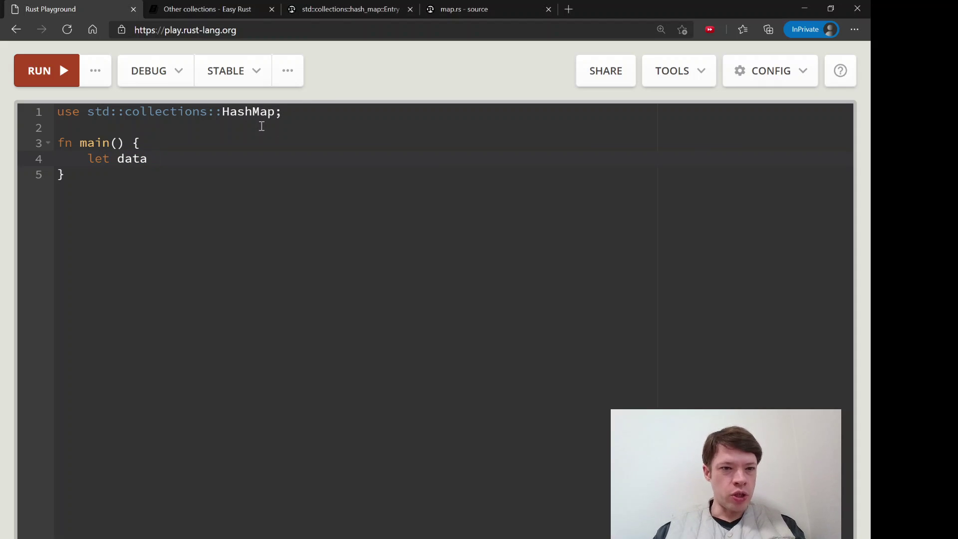
pyautogui.write('= vec')
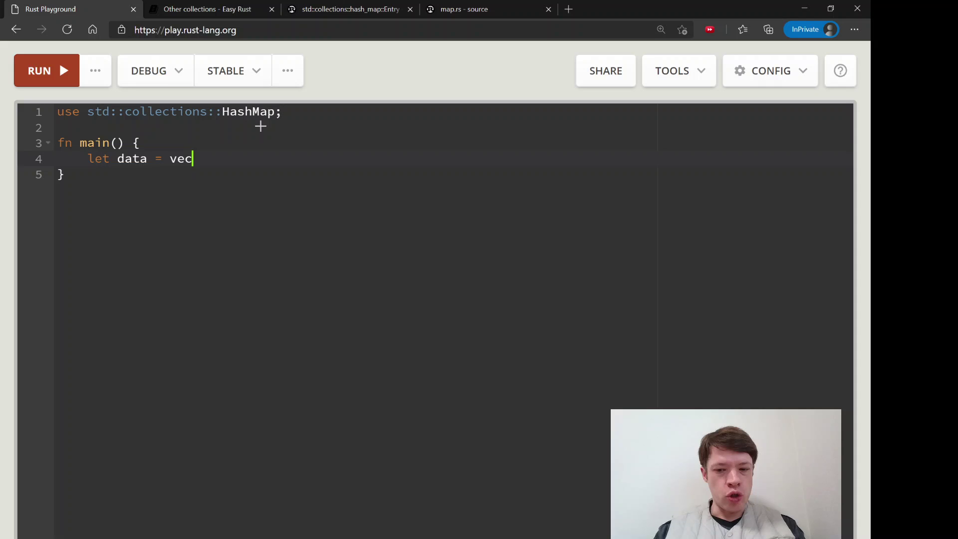
pyautogui.write('![')
# Step: Declare 'let data = vec![ ];' in main with an unindented empty line inside the brackets
pyautogui.press('Return')
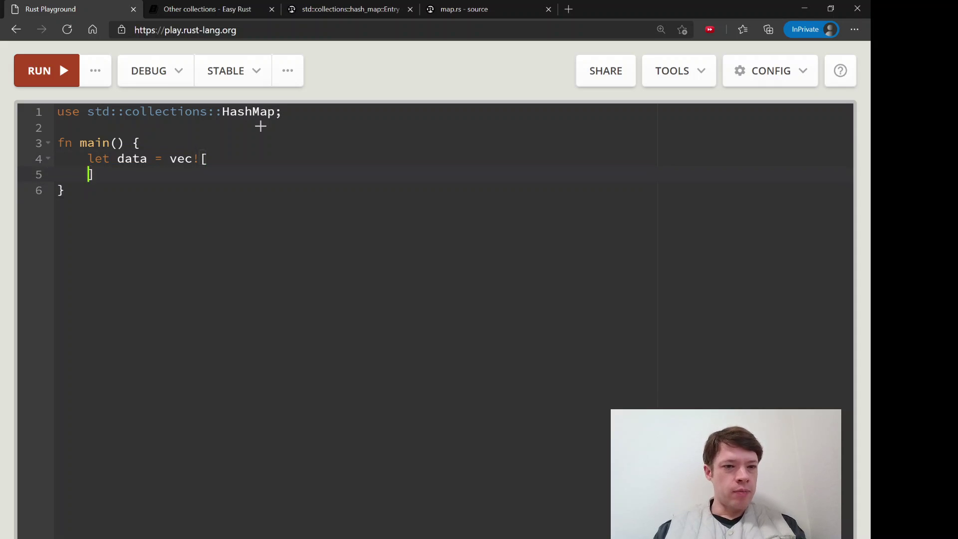
pyautogui.press('Right')
pyautogui.write(';')
pyautogui.press('Up')
pyautogui.press('End')
pyautogui.press('Return')
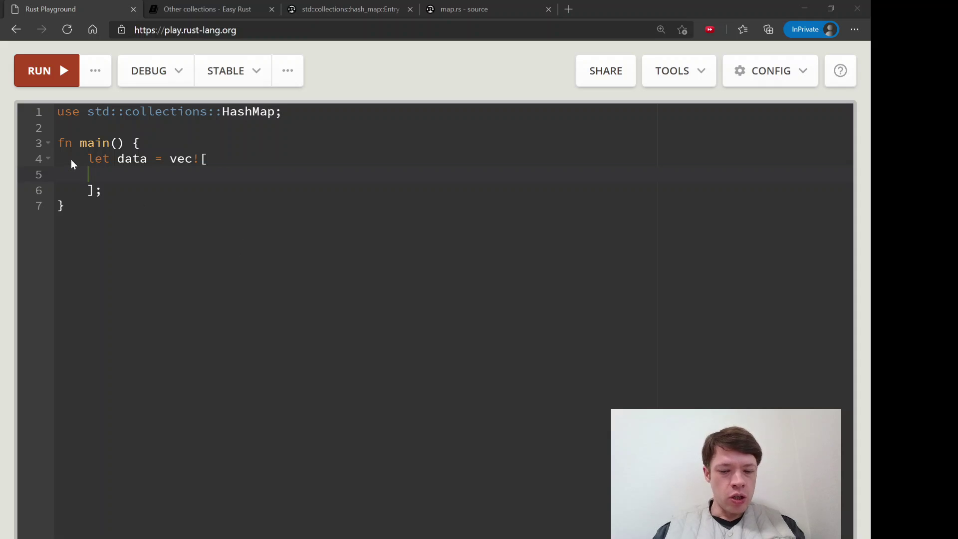
pyautogui.press('Home')
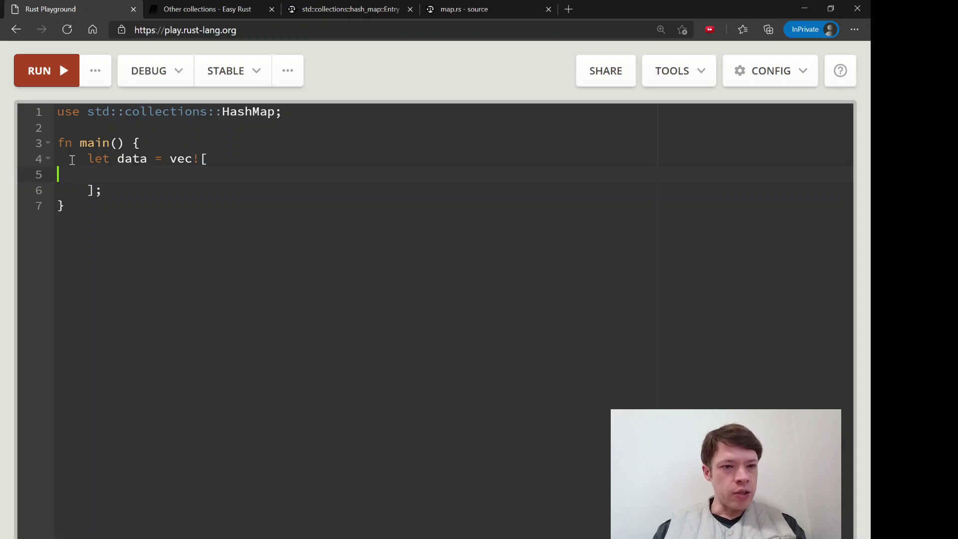
# Step: Paste the six gender–score tuples into the vector and dedent lines 5–10
pyautogui.write('("male", 9),         ("female", 5),         ("male", 0),         ("female", 6),         ("female", 5),         ("male", 10),')
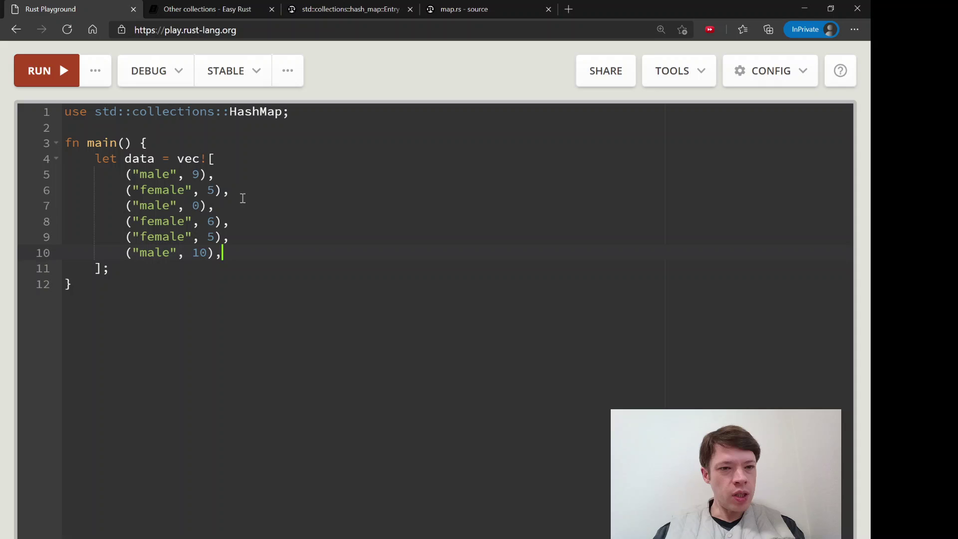
pyautogui.moveTo(272, 252); pyautogui.dragTo(16, 178)
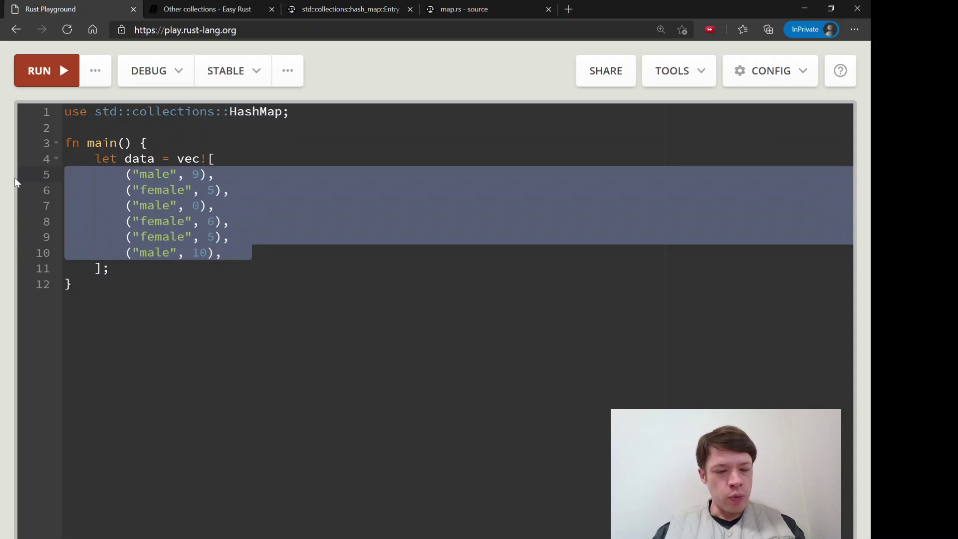
pyautogui.hotkey('shift', 'Tab')
pyautogui.click(226, 192)
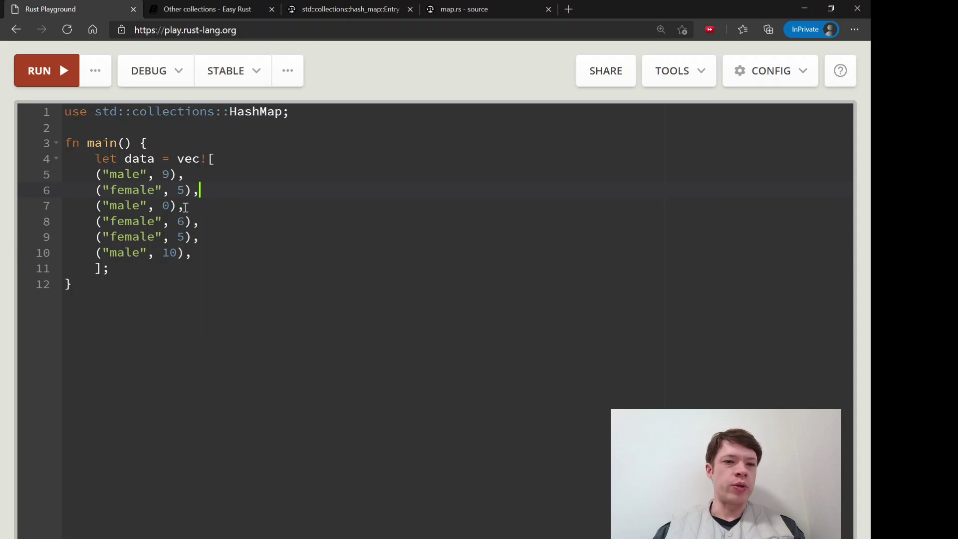
# Step: Point out the male and female entries and the scores 9 and 0 in the data
pyautogui.click(111, 173)
pyautogui.click(125, 190)
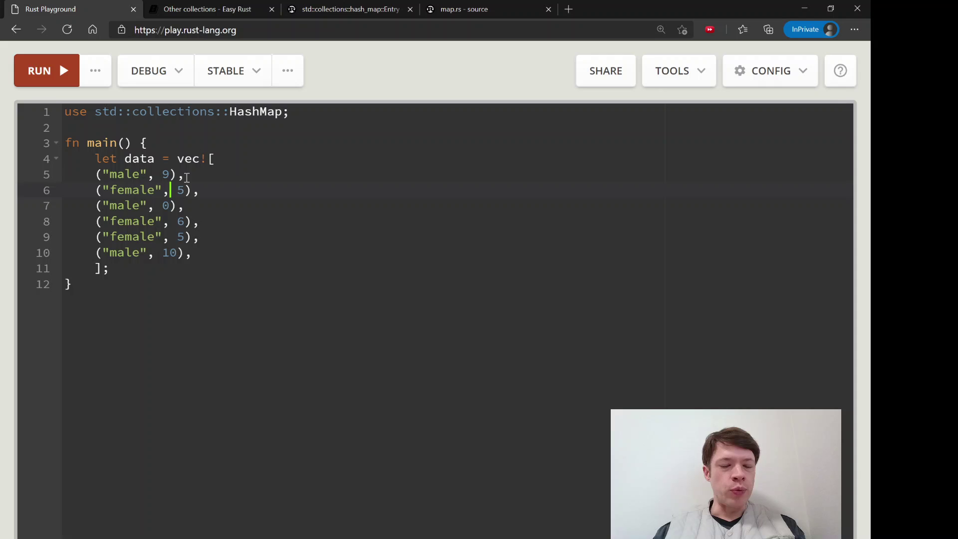
pyautogui.click(187, 175)
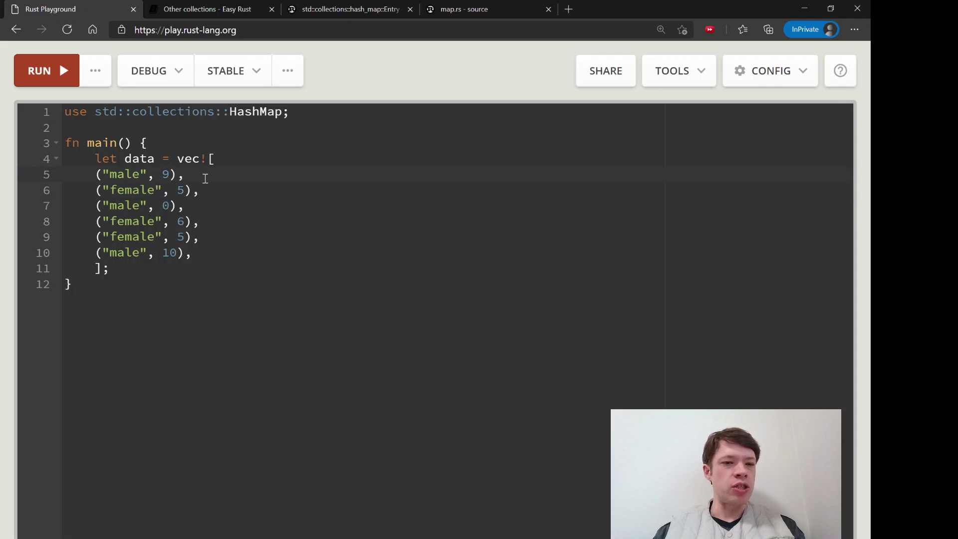
pyautogui.doubleClick(167, 174)
pyautogui.click(191, 174)
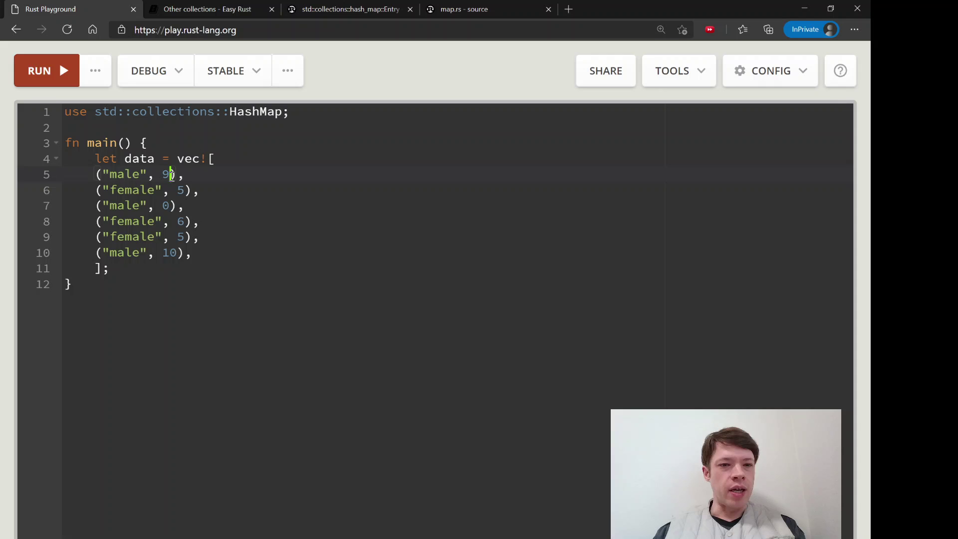
pyautogui.moveTo(160, 174)
pyautogui.mouseDown()
pyautogui.moveTo(187, 190)
pyautogui.moveTo(171, 205)
pyautogui.mouseUp()
pyautogui.click(170, 174)
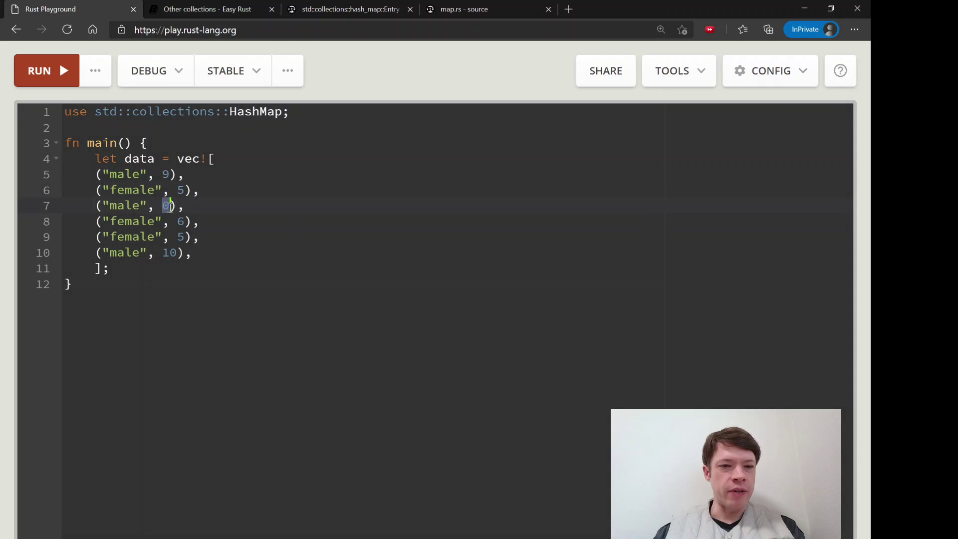
pyautogui.click(171, 205)
pyautogui.click(150, 272)
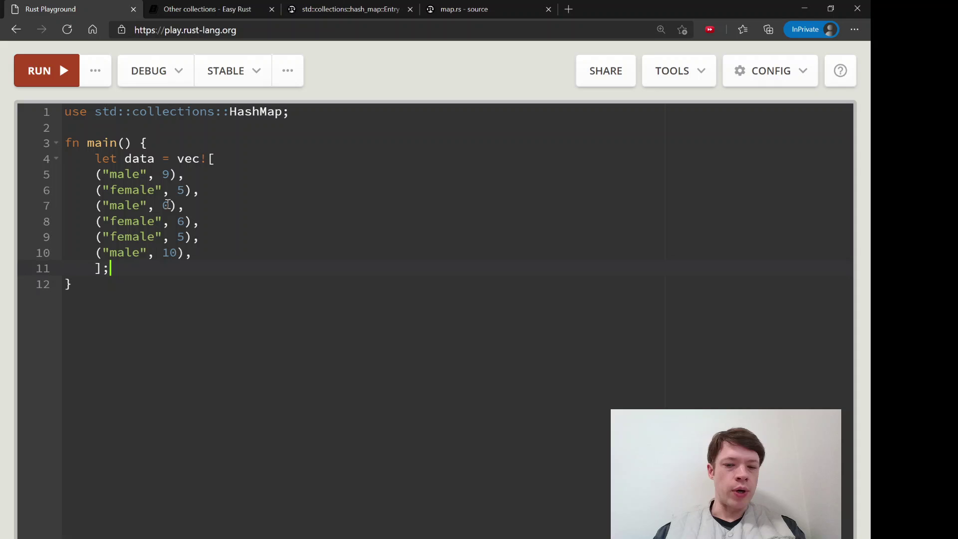
# Step: Declare 'let mut survey_hash = HashMap::new();' and begin 'for item in data {' with survey_hash
pyautogui.press('Return')
pyautogui.press('Return')
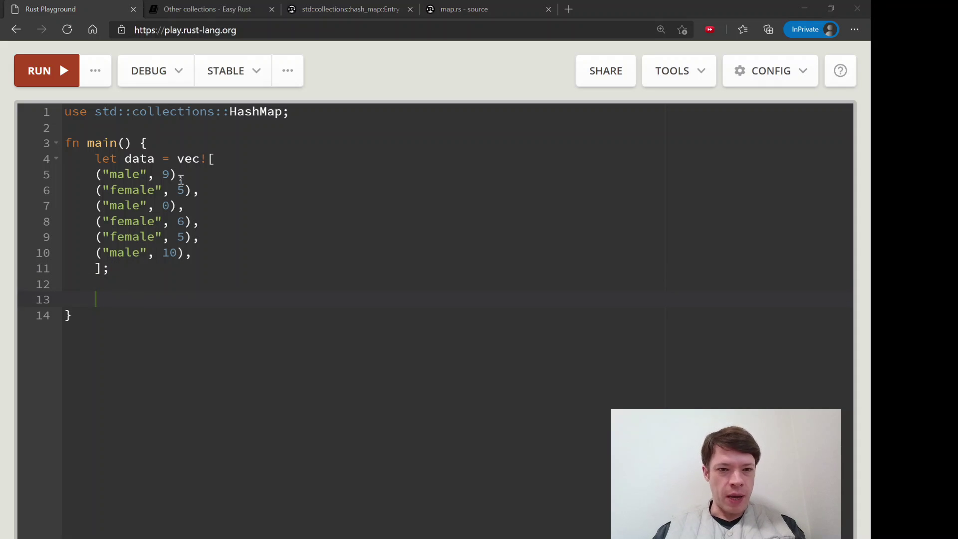
pyautogui.write('let mut ')
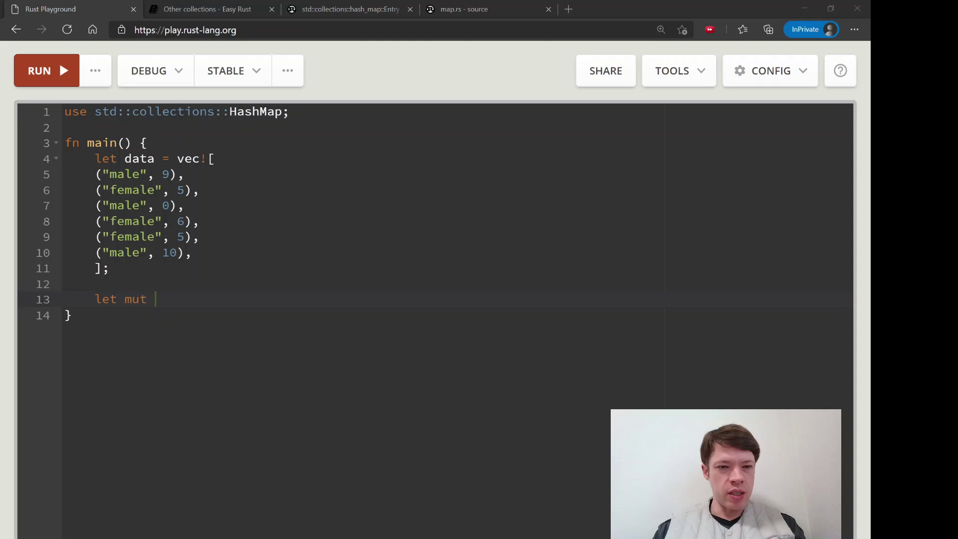
pyautogui.write('survey_')
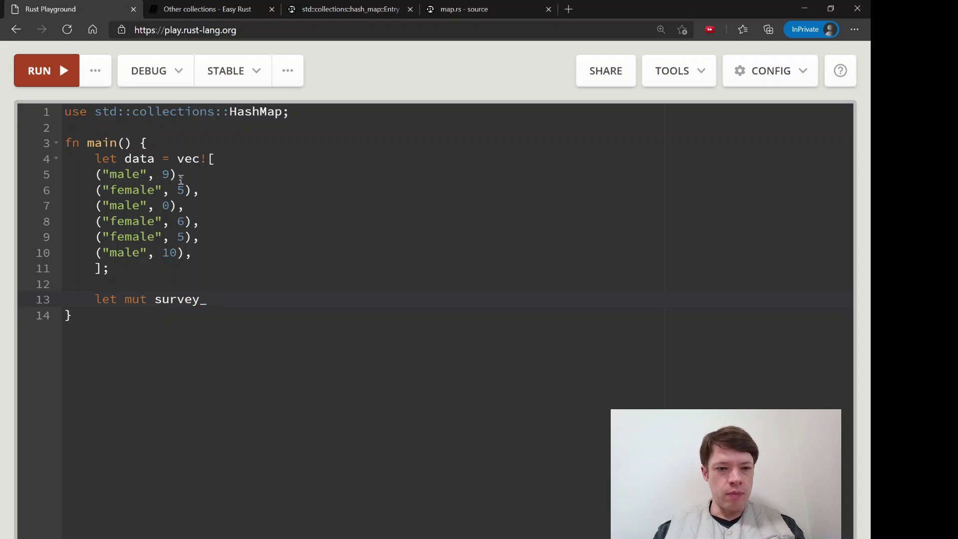
pyautogui.write('hash = ')
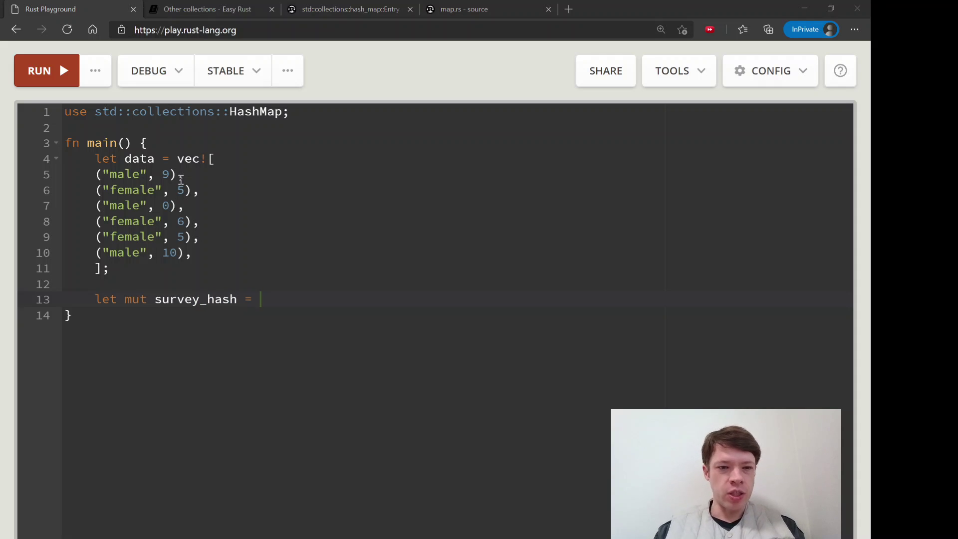
pyautogui.write('HashMap')
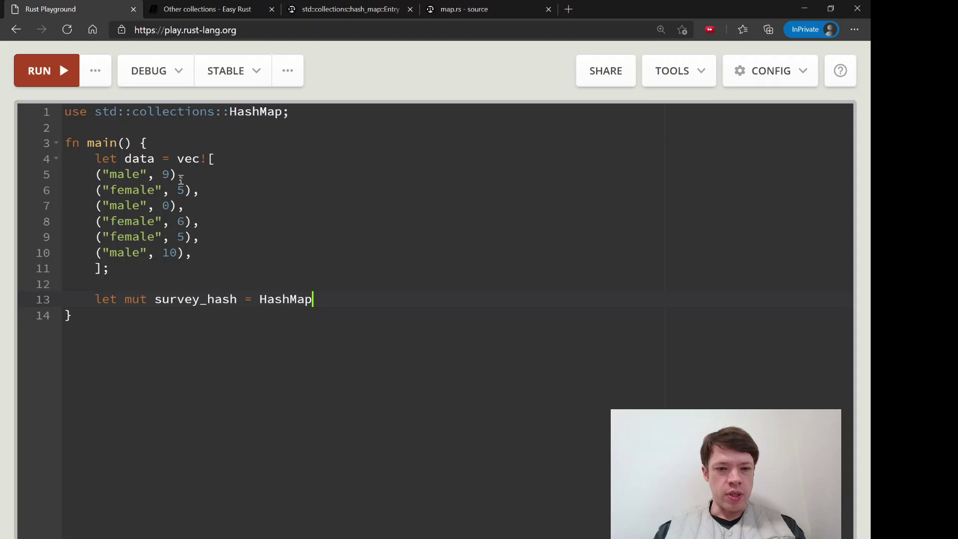
pyautogui.write('::new();')
pyautogui.press('Return')
pyautogui.press('Return')
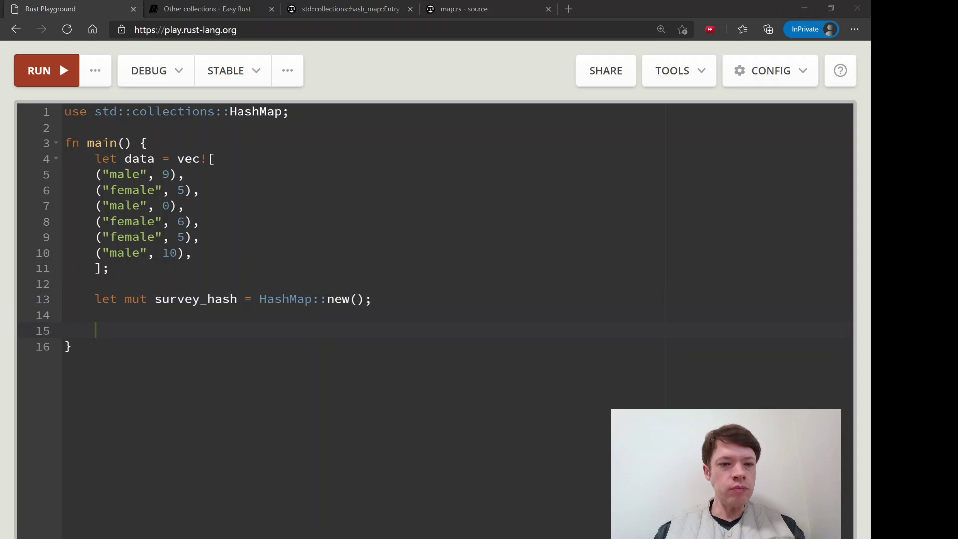
pyautogui.write('for i')
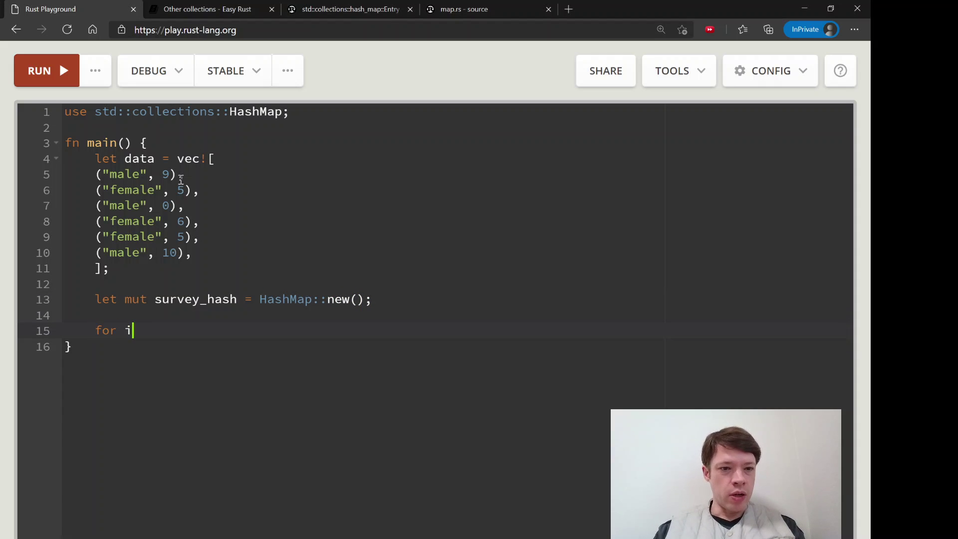
pyautogui.write('tem it')
pyautogui.write('n data')
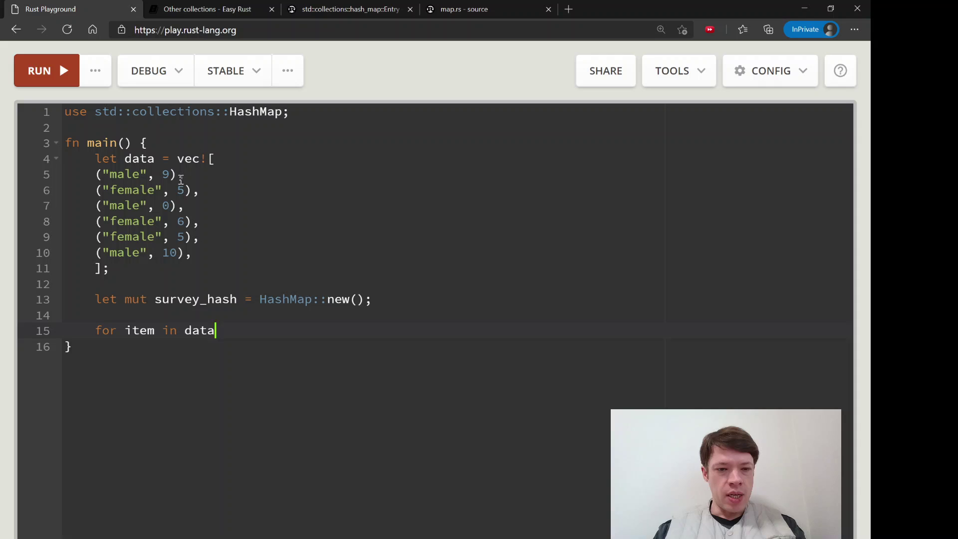
pyautogui.write(' {')
pyautogui.press('Return')
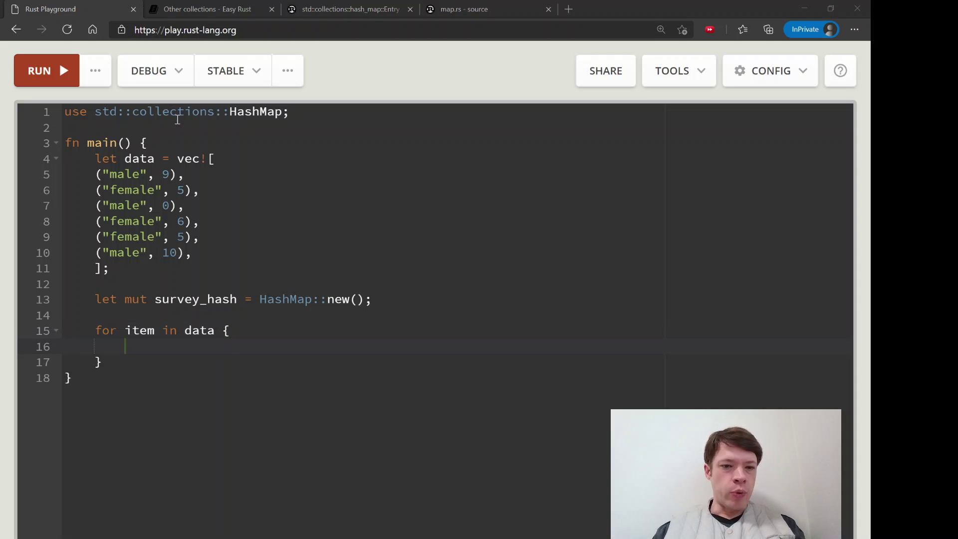
pyautogui.write('sur')
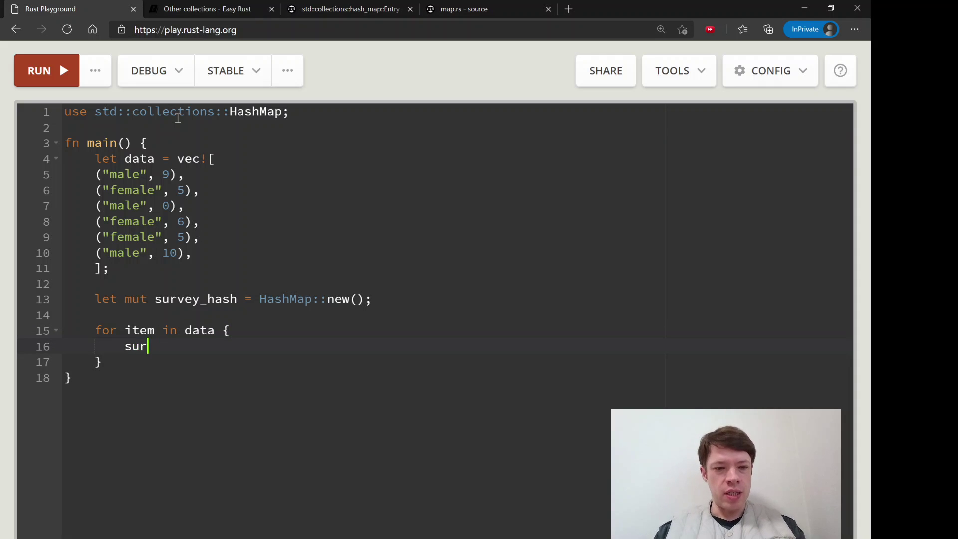
pyautogui.write('vey_')
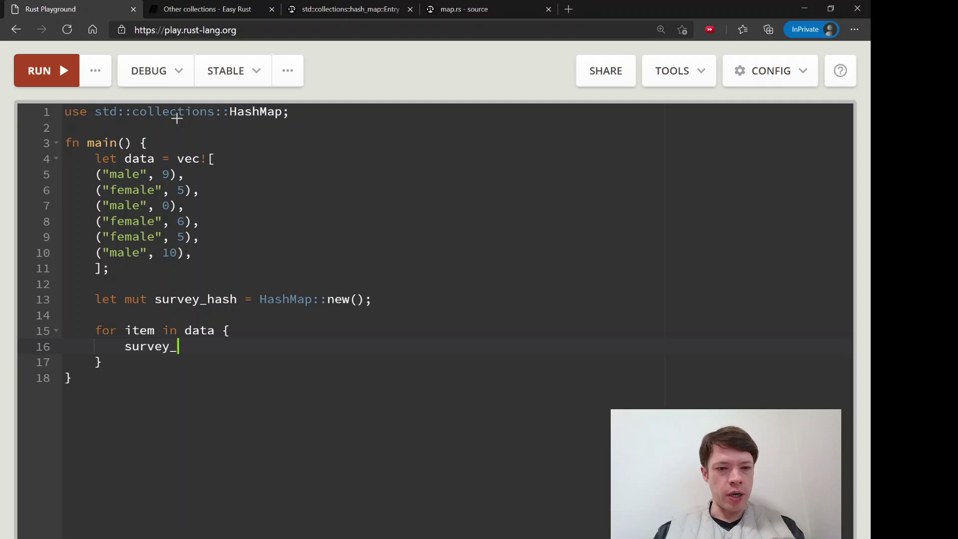
pyautogui.write('hent')
pyautogui.press('BackSpace')
pyautogui.press('BackSpace')
pyautogui.press('BackSpace')
pyautogui.write('ash')
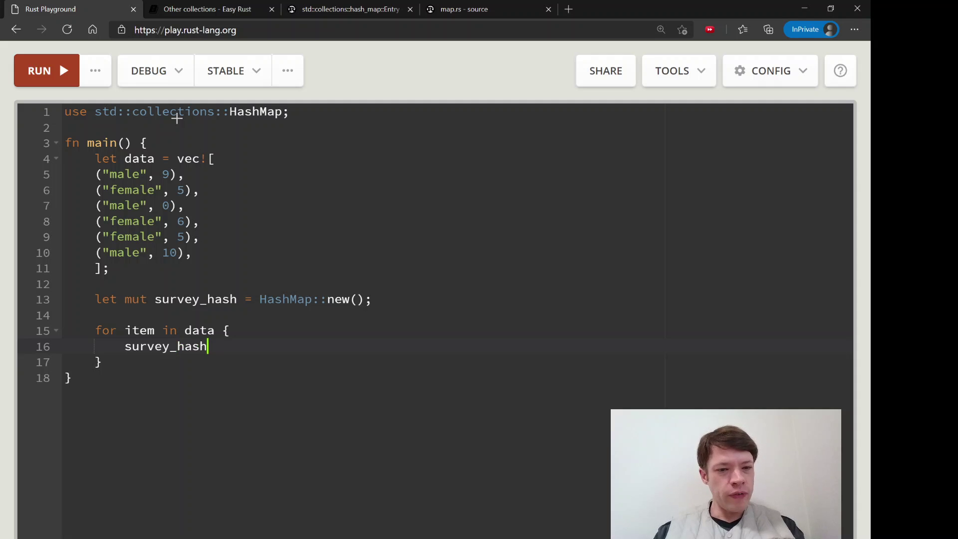
# Step: Chain '.entry(item.0)' onto survey_hash on its own indented line
pyautogui.press('Return')
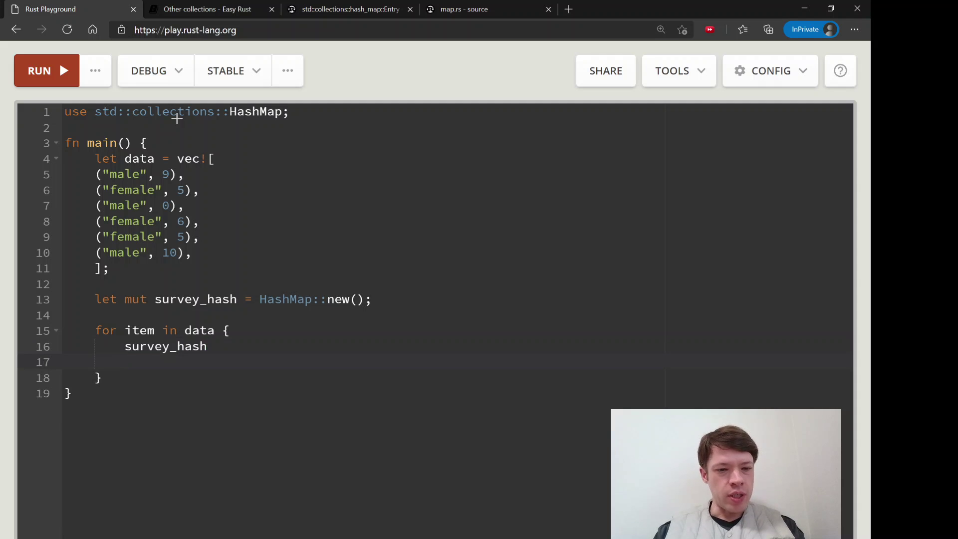
pyautogui.press('Up')
pyautogui.press('End')
pyautogui.write('.ent')
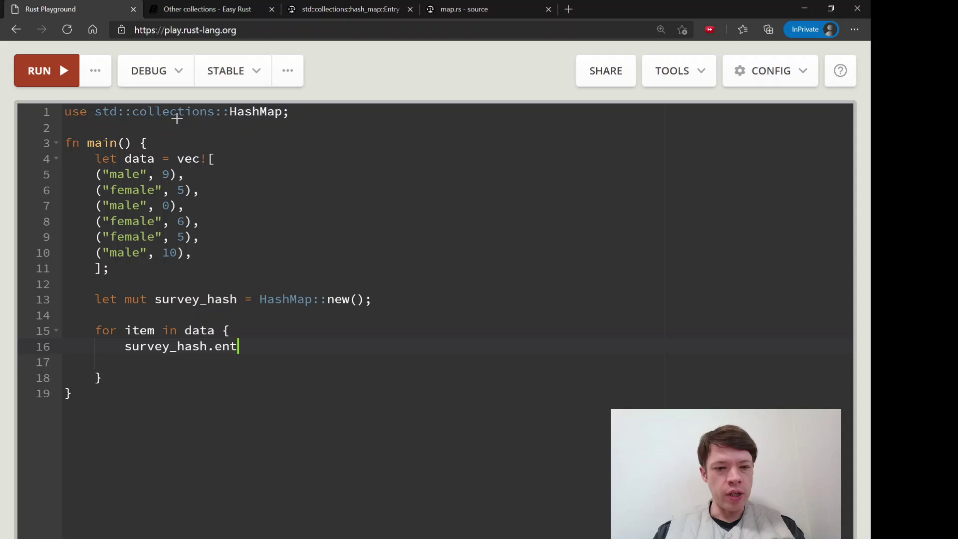
pyautogui.write('ry')
pyautogui.press('Left')
pyautogui.press('Left')
pyautogui.press('Left')
pyautogui.press('Left')
pyautogui.press('Return')
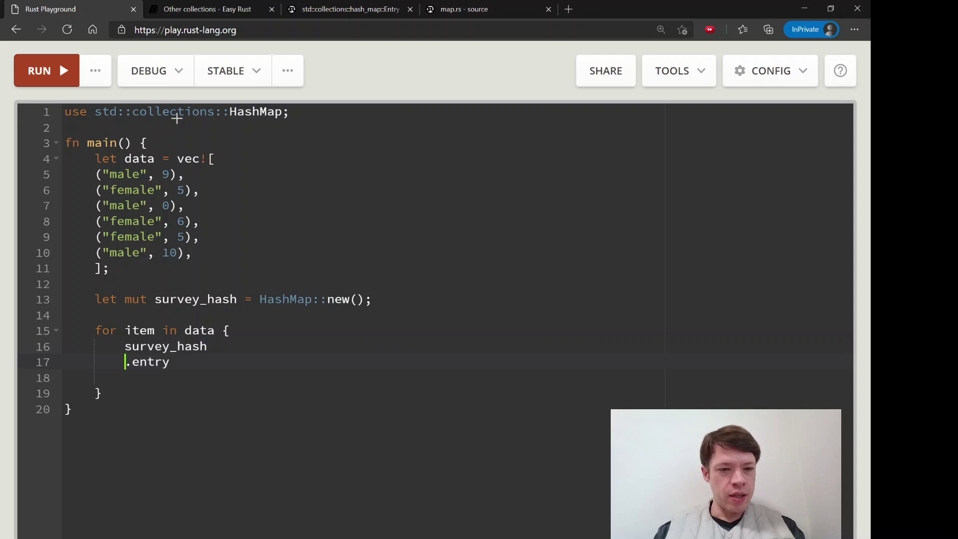
pyautogui.press('Tab')
pyautogui.press('End')
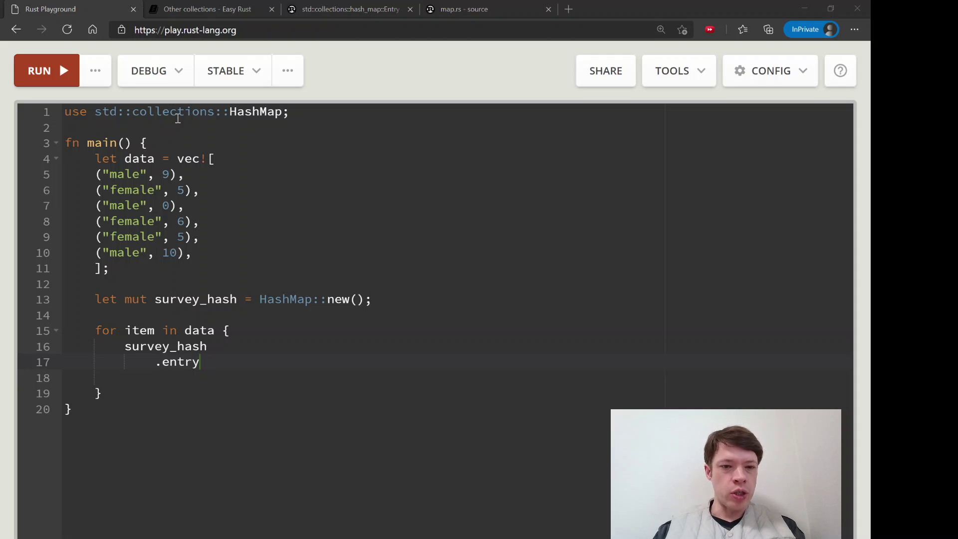
pyautogui.write('(item.0')
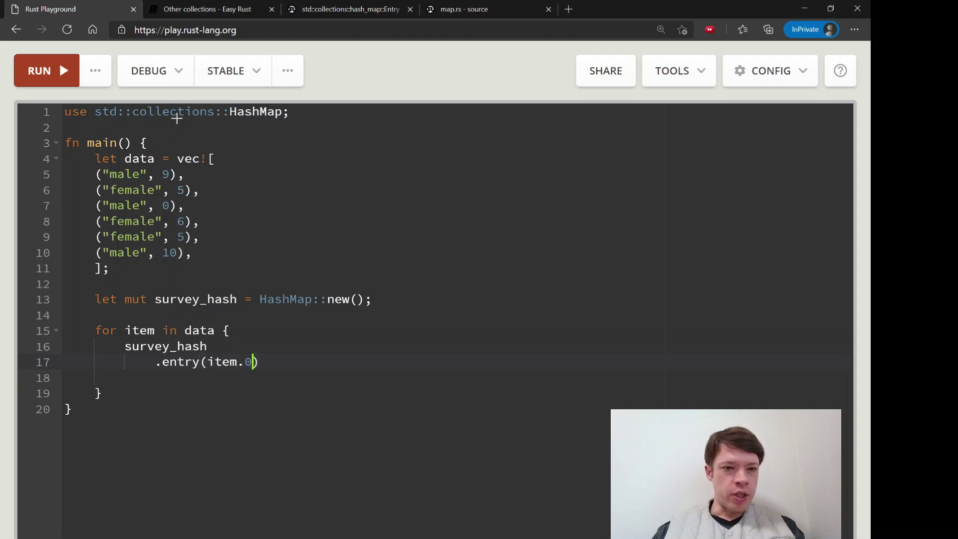
# Step: Point out the gender keys in the data and add '.or_insert(Vec::new())' on the next line
pyautogui.click(122, 174)
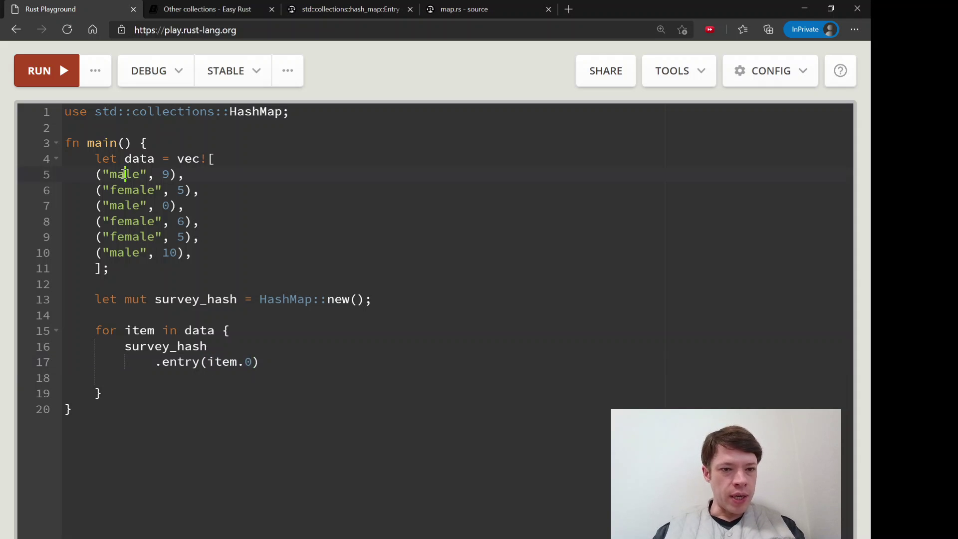
pyautogui.click(111, 222)
pyautogui.click(271, 362)
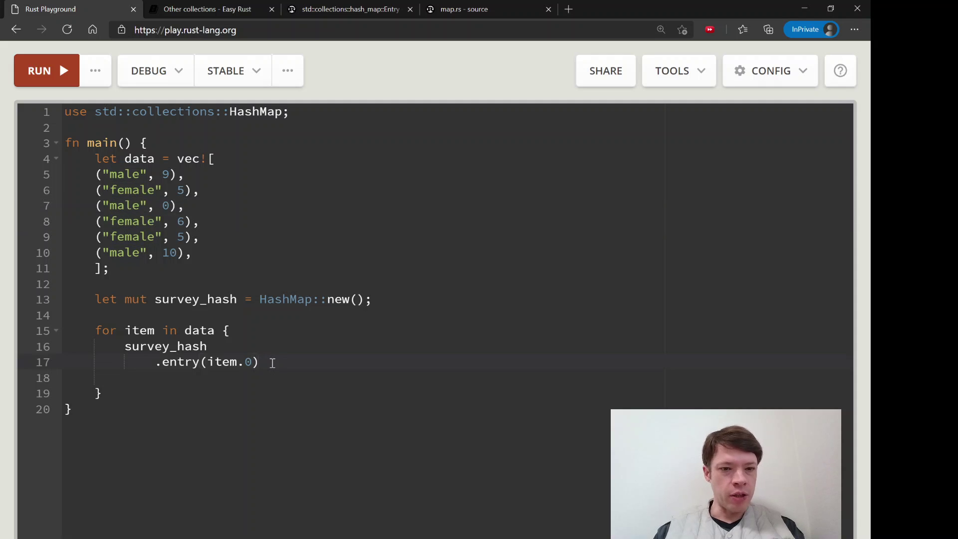
pyautogui.press('Return')
pyautogui.write('.')
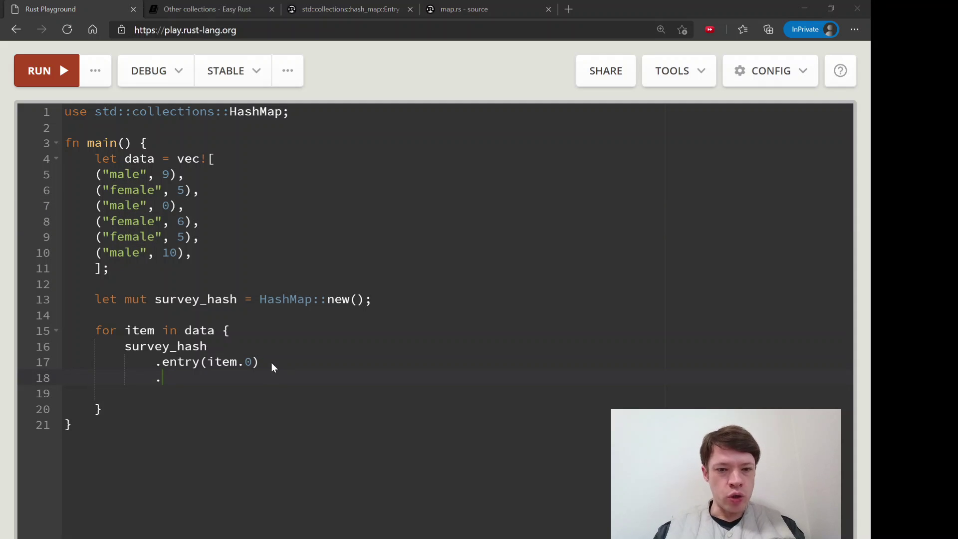
pyautogui.write('or')
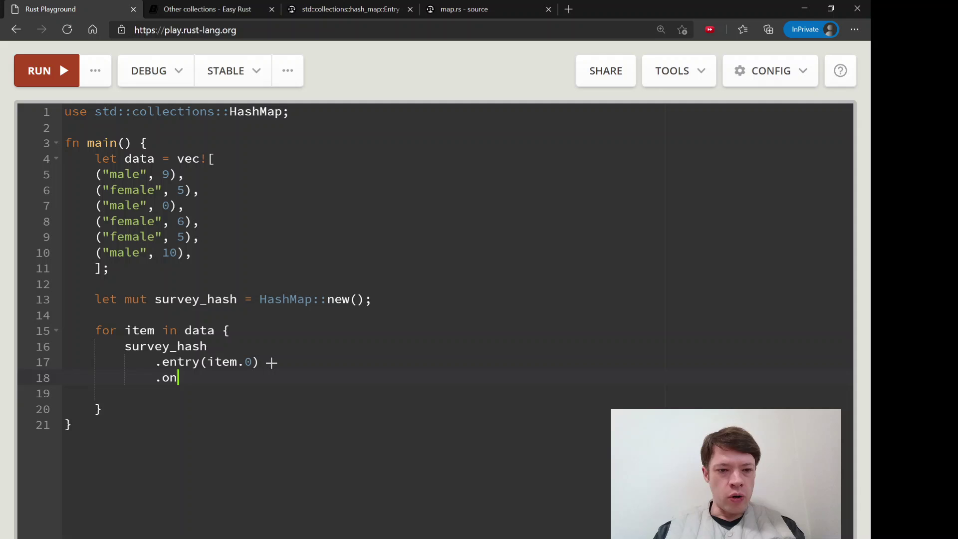
pyautogui.write('_insert()')
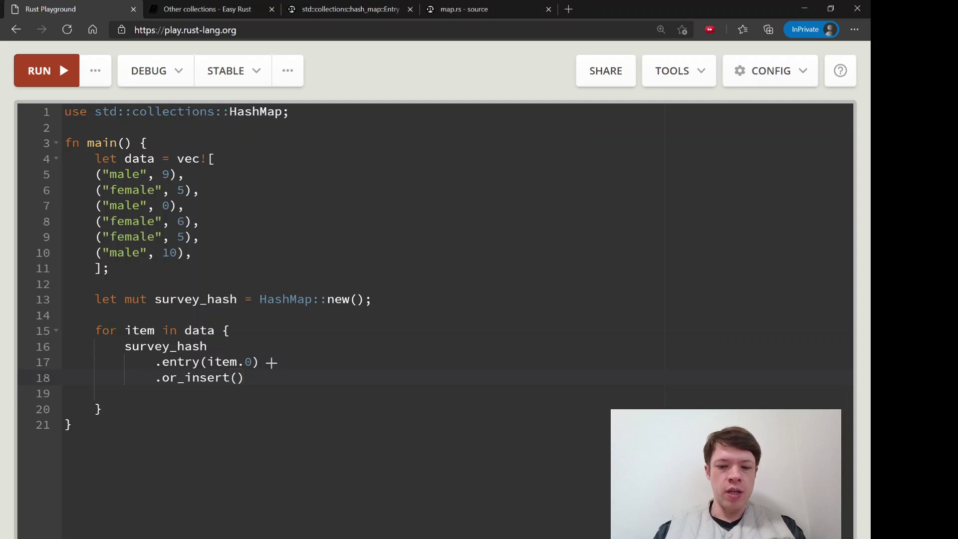
pyautogui.write('Vec::new')
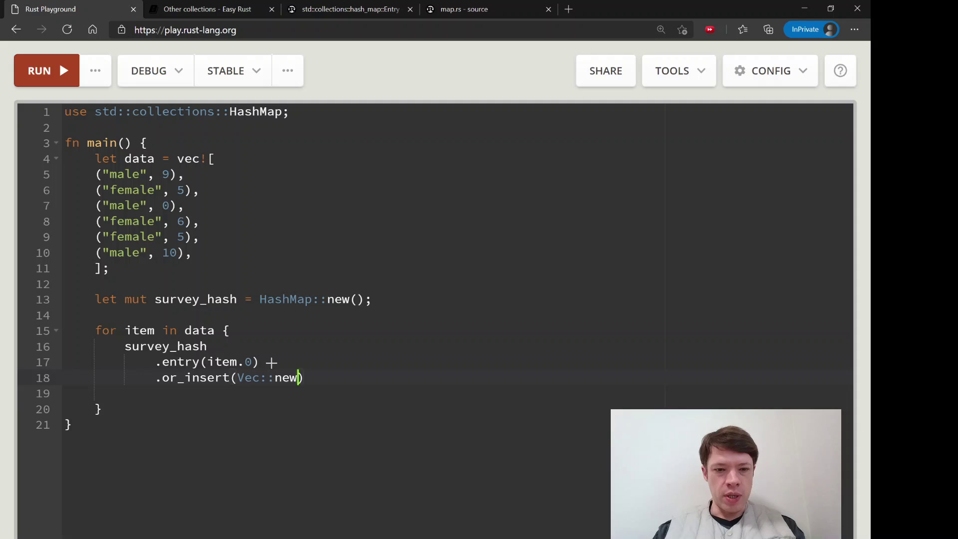
pyautogui.write('(')
pyautogui.click(271, 361)
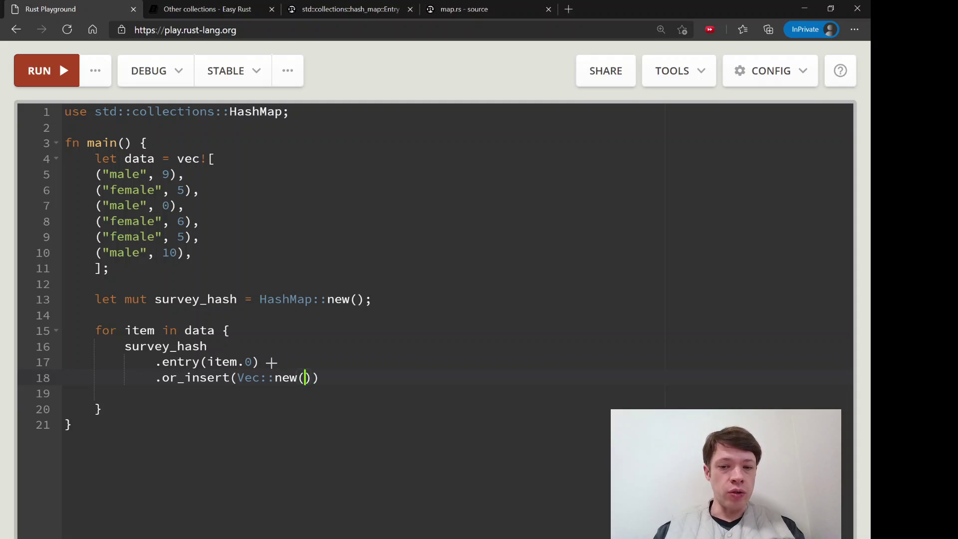
pyautogui.press('Right')
pyautogui.press('Right')
pyautogui.press('Return')
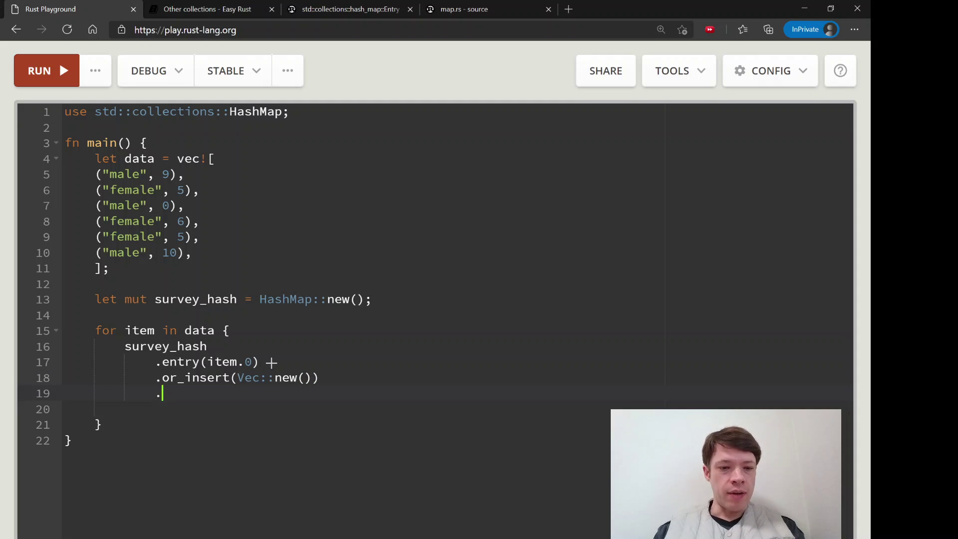
pyautogui.write('push(i')
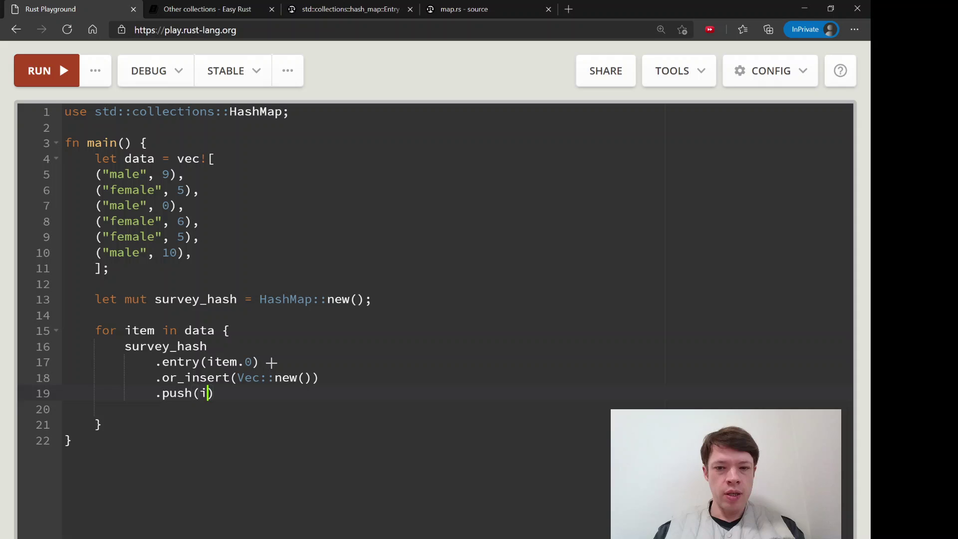
pyautogui.write('tem.1')
# Step: Finish the chain with '.push(item.1);' and add blank lines after the loop
pyautogui.press('Right')
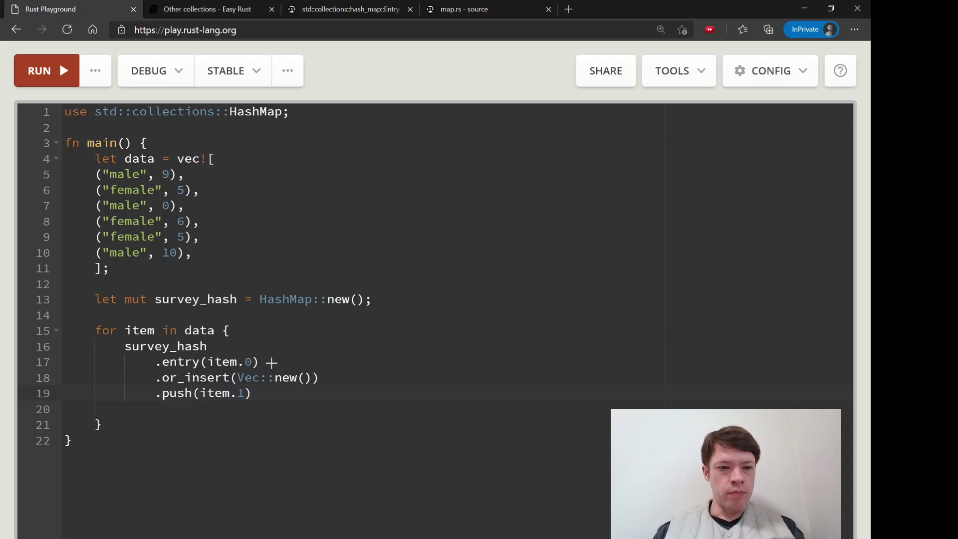
pyautogui.write(';')
pyautogui.press('Down')
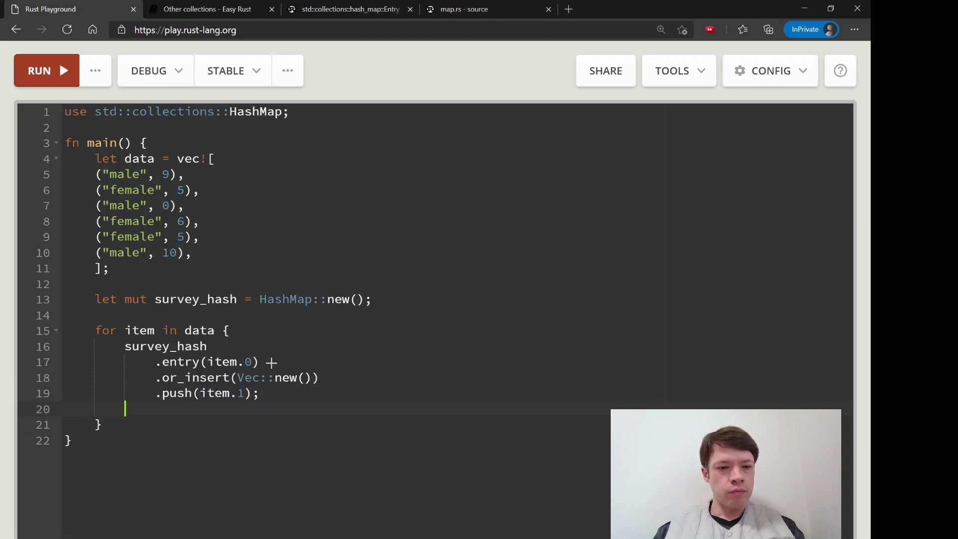
pyautogui.press('Down')
pyautogui.press('Return')
pyautogui.press('Return')
pyautogui.write('p')
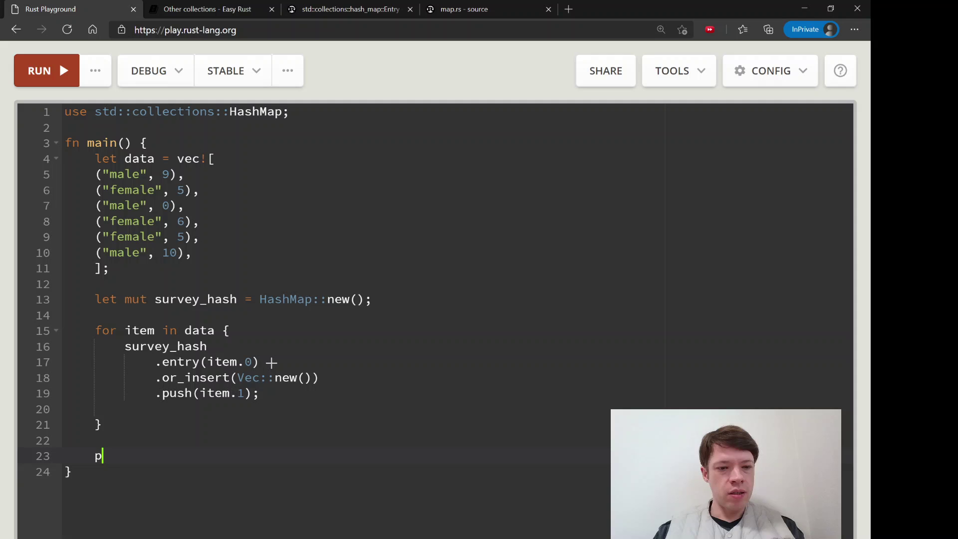
pyautogui.press('BackSpace')
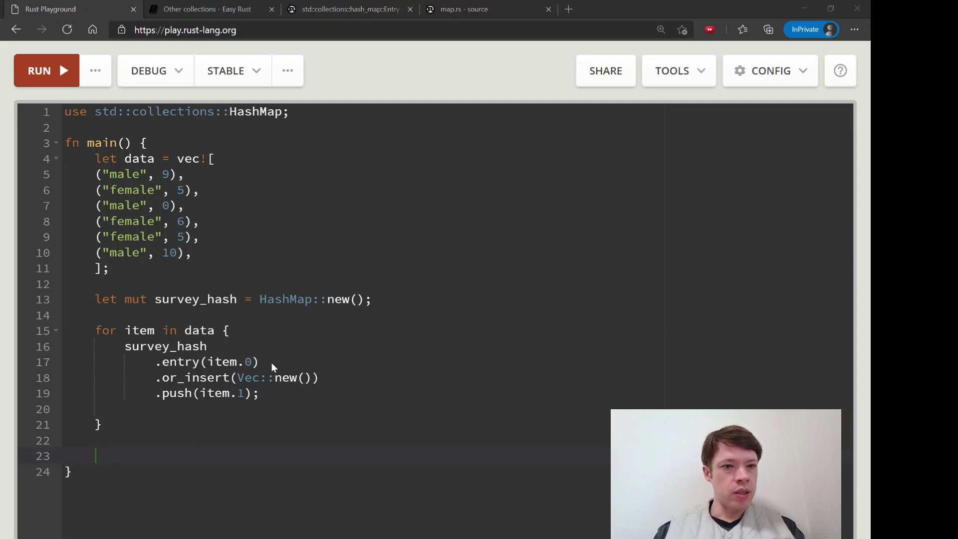
pyautogui.write('for (')
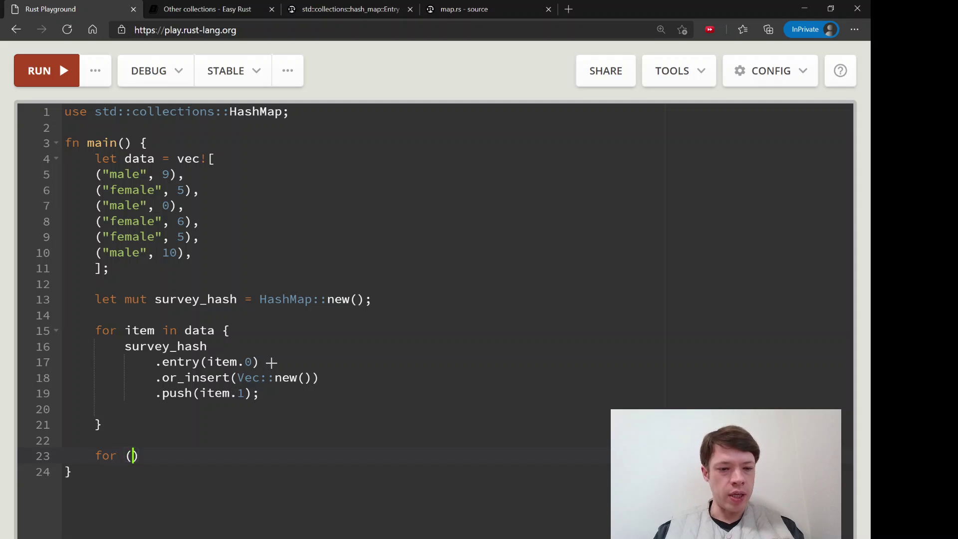
pyautogui.write('male, f')
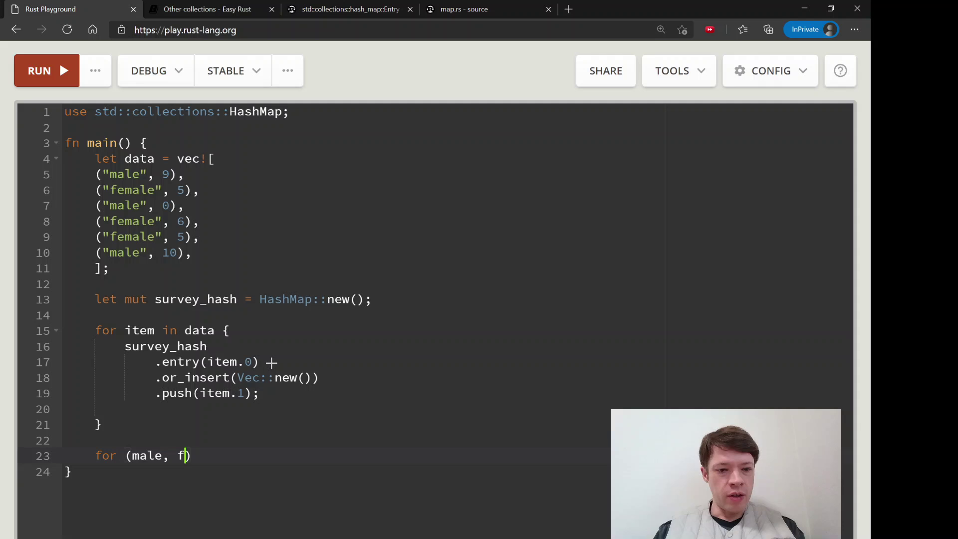
pyautogui.write('emale) in ')
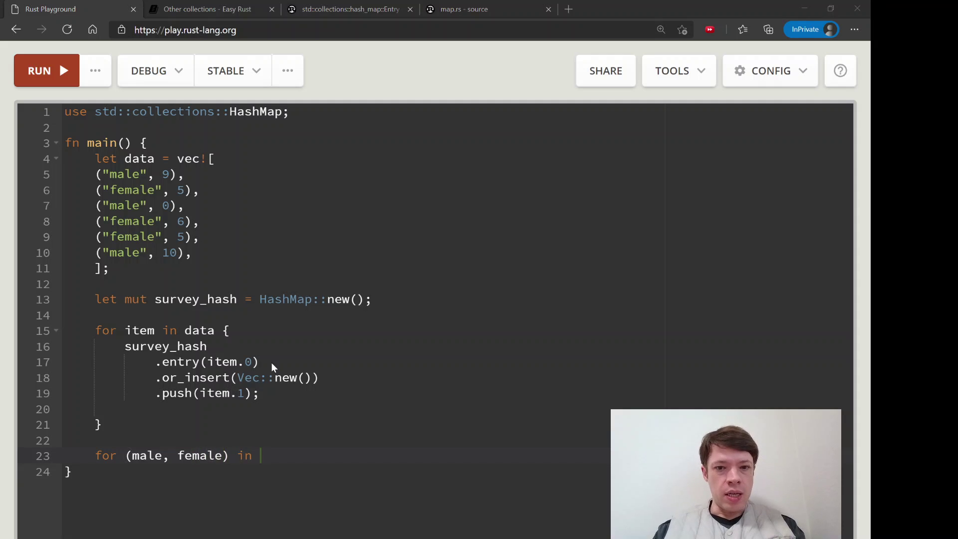
pyautogui.write('survey_')
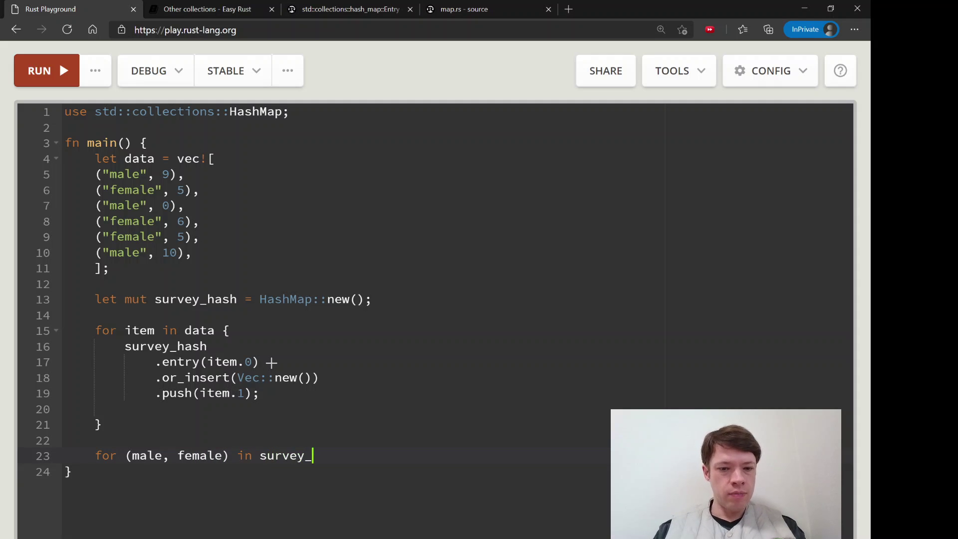
pyautogui.write('hash {')
# Step: Start a loop over survey_hash printing "{:?}, {:?}" with male_or_ as the first argument
pyautogui.press('Return')
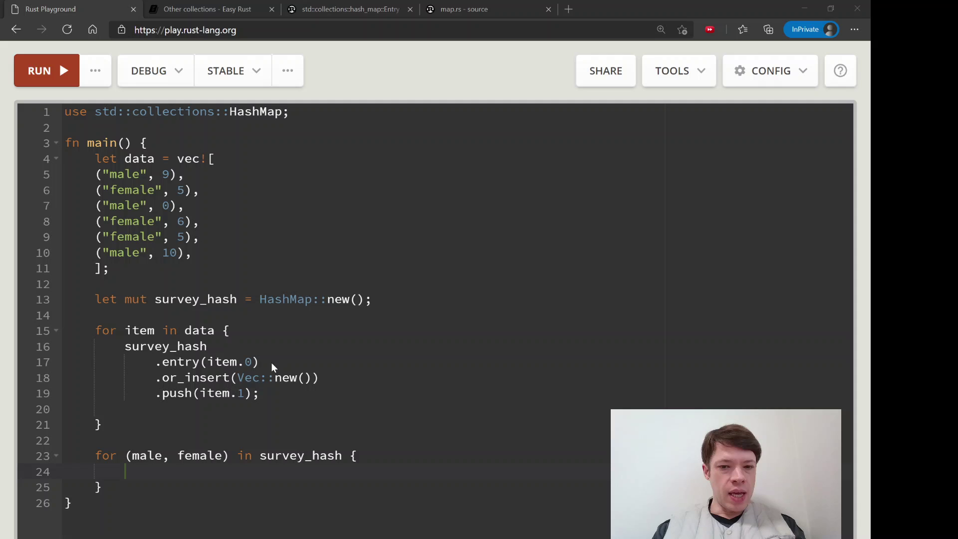
pyautogui.write('println!("{')
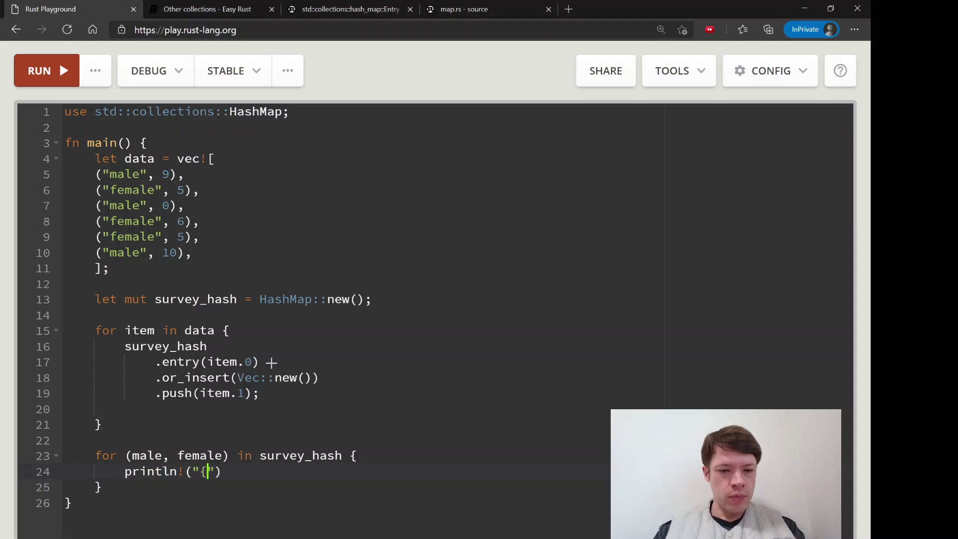
pyautogui.write(':?}, {:')
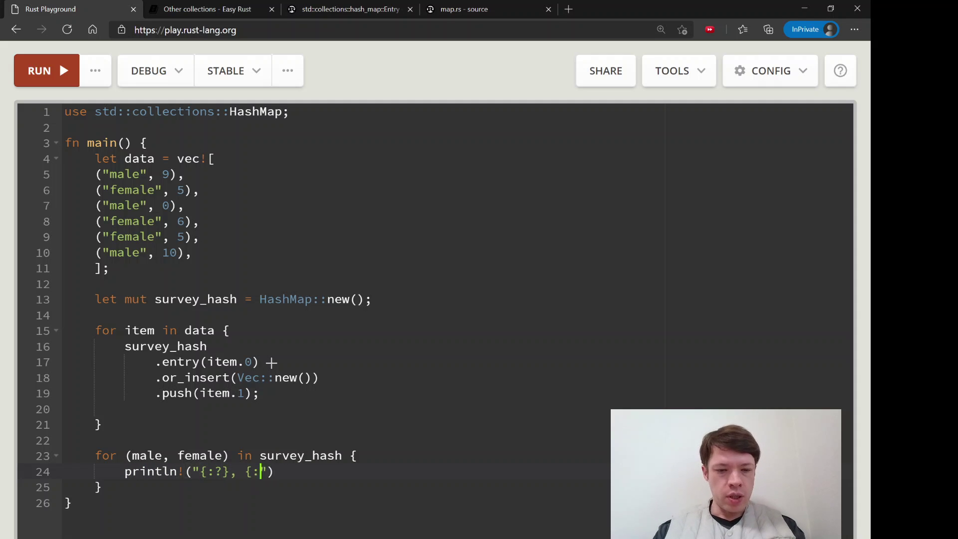
pyautogui.write('?}", ')
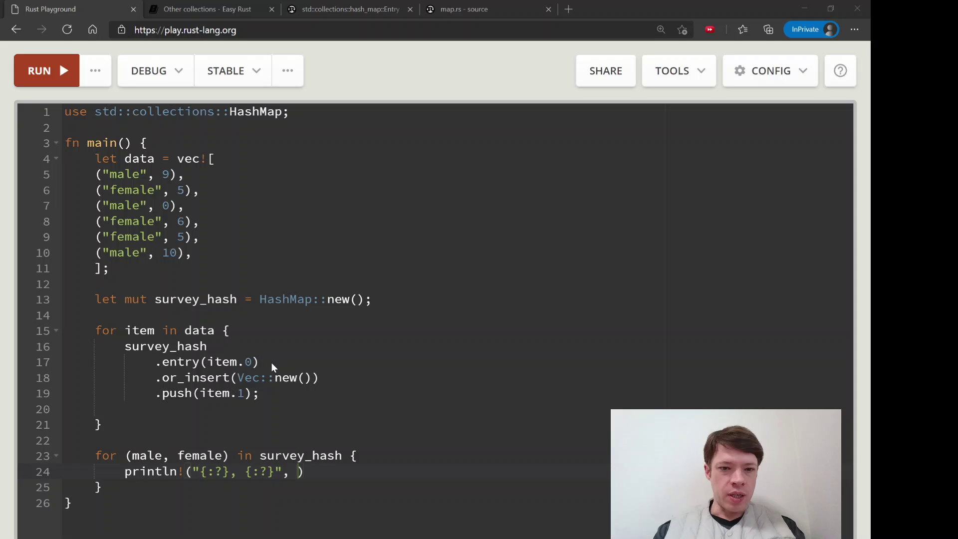
pyautogui.write('male_')
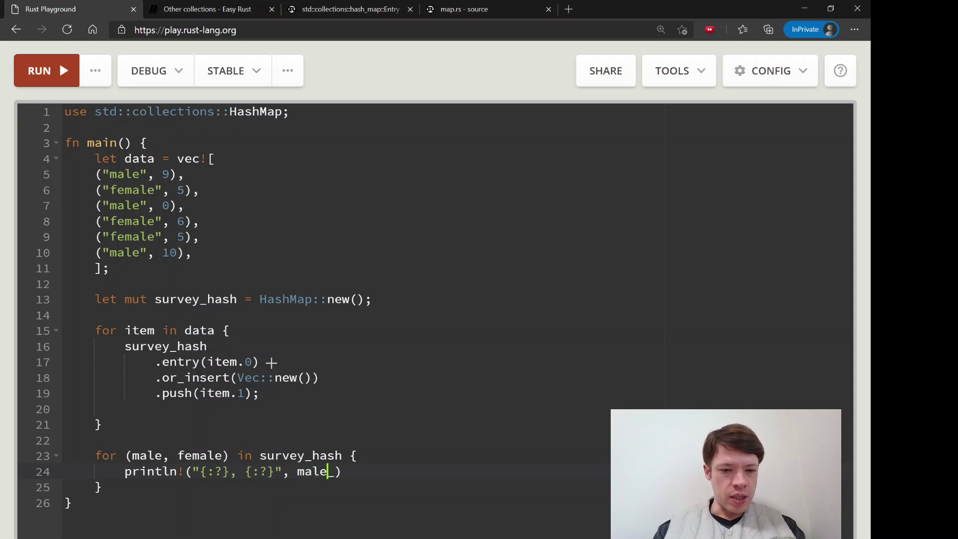
pyautogui.press('Left')
pyautogui.press('Left')
pyautogui.press('Left')
pyautogui.press('Left')
pyautogui.hotkey('shift', 'Right')
pyautogui.hotkey('shift', 'Right')
pyautogui.press('End')
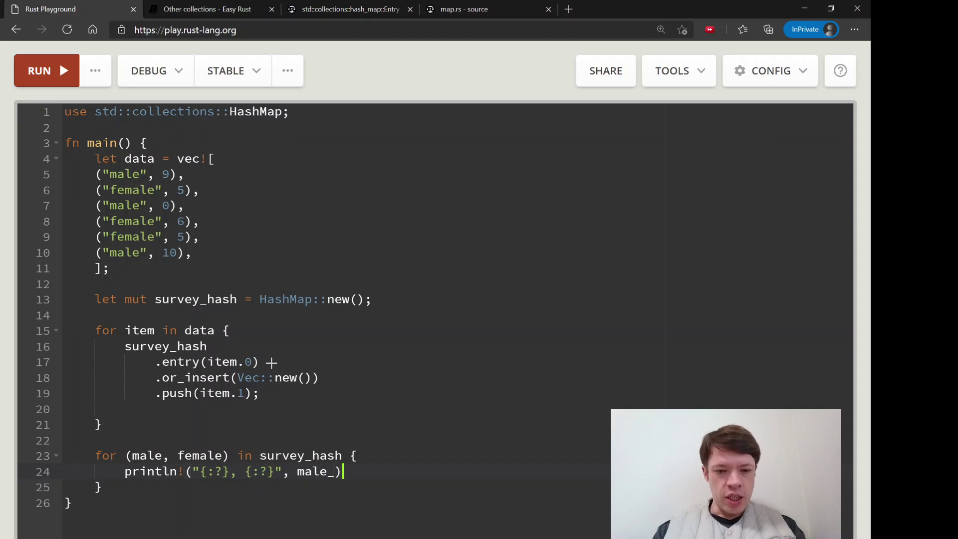
pyautogui.write('or')
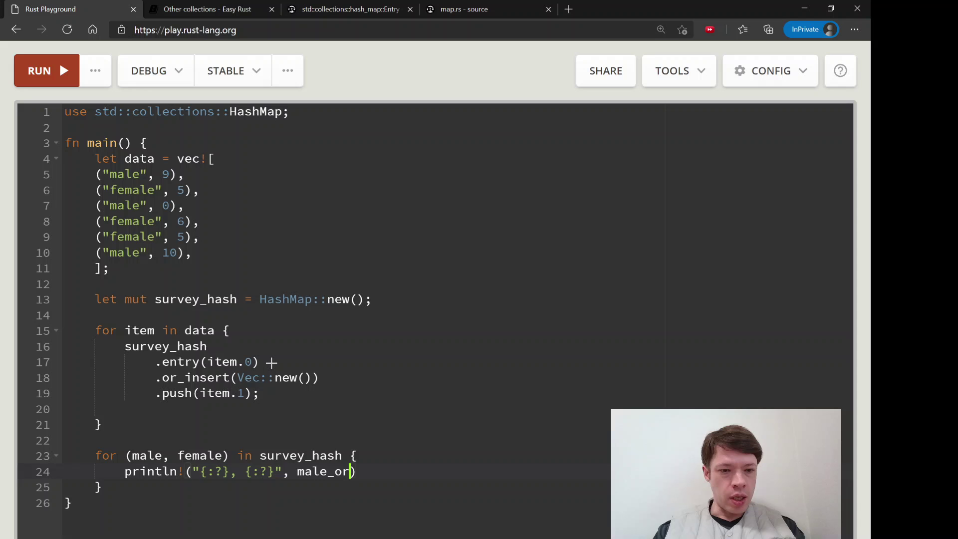
pyautogui.write('_')
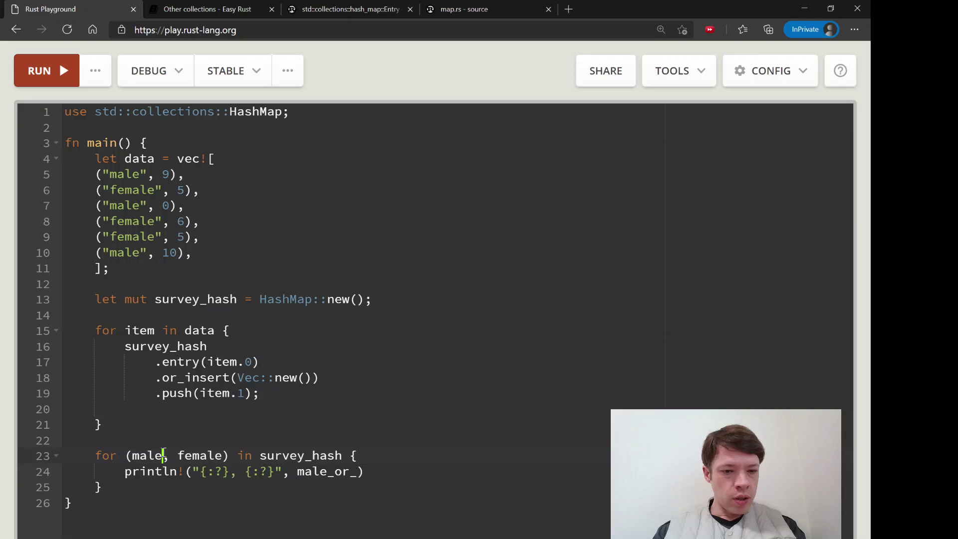
# Step: Rename the loop bindings to (male_or_female, numbers)
pyautogui.click(166, 455)
pyautogui.write('_or')
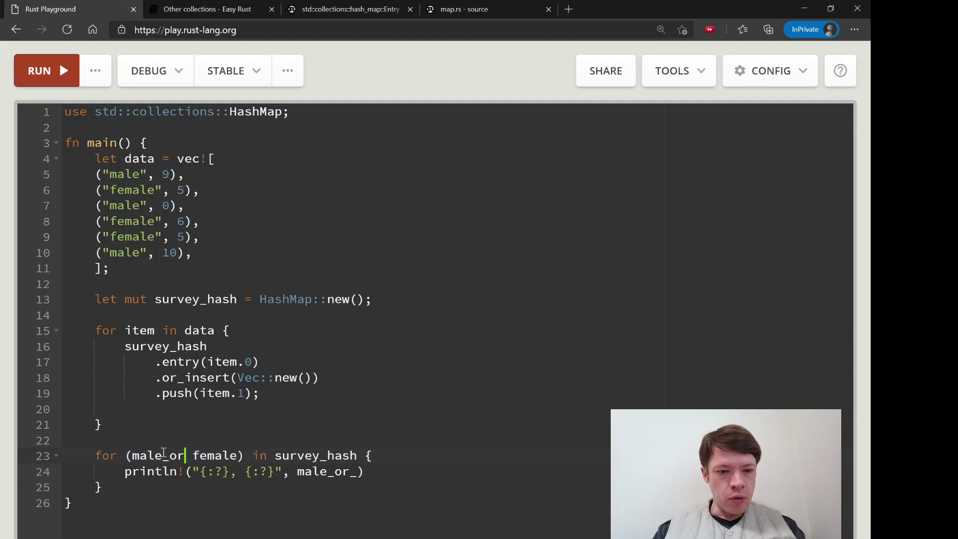
pyautogui.write('_female,')
pyautogui.press('Right')
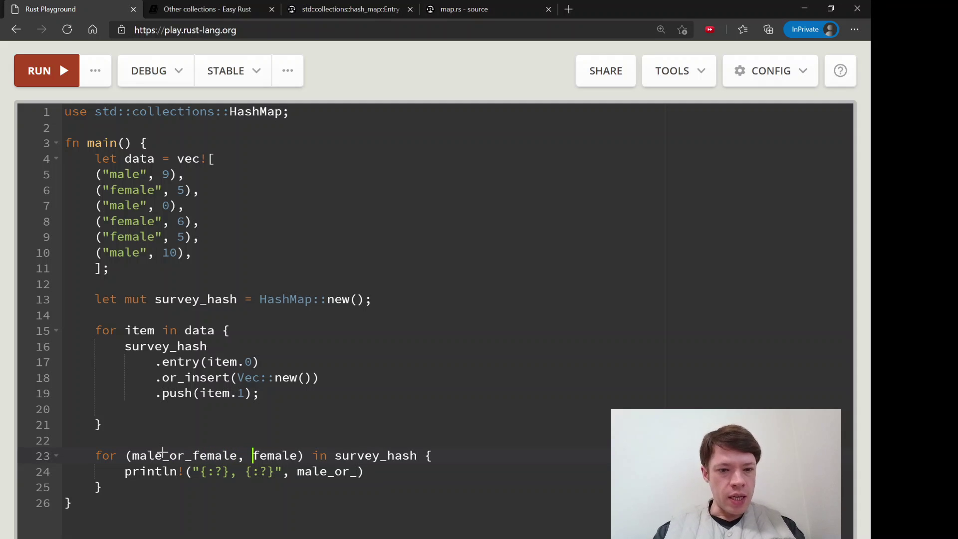
pyautogui.hotkey('shift', 'Right')
pyautogui.hotkey('shift', 'Right')
pyautogui.hotkey('shift', 'Right')
pyautogui.hotkey('shift', 'Right')
pyautogui.hotkey('shift', 'Right')
pyautogui.hotkey('shift', 'Right')
pyautogui.hotkey('shift', 'Right')
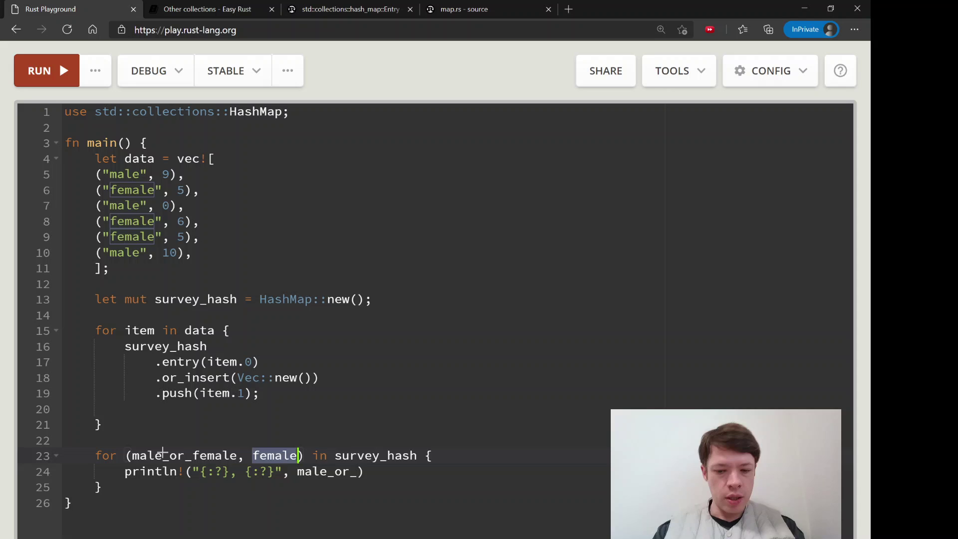
pyautogui.write('numbers')
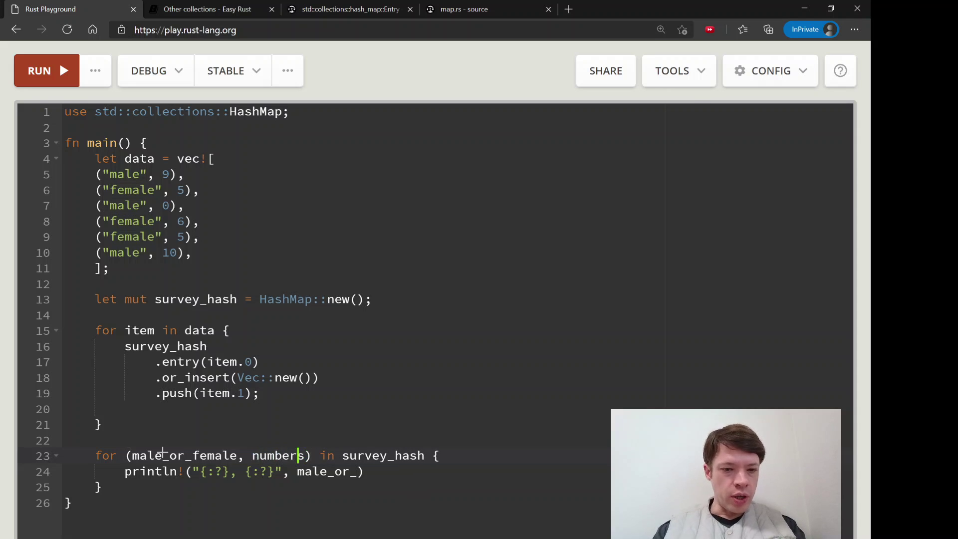
pyautogui.click(165, 206)
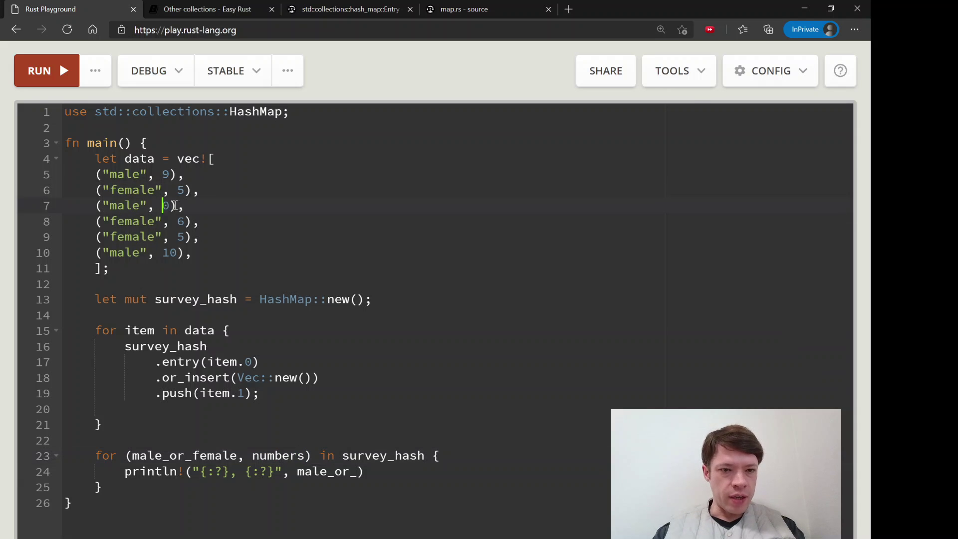
# Step: Complete the println! arguments as male_or_female and numbers, correcting the misspellings
pyautogui.click(359, 470)
pyautogui.write('famel')
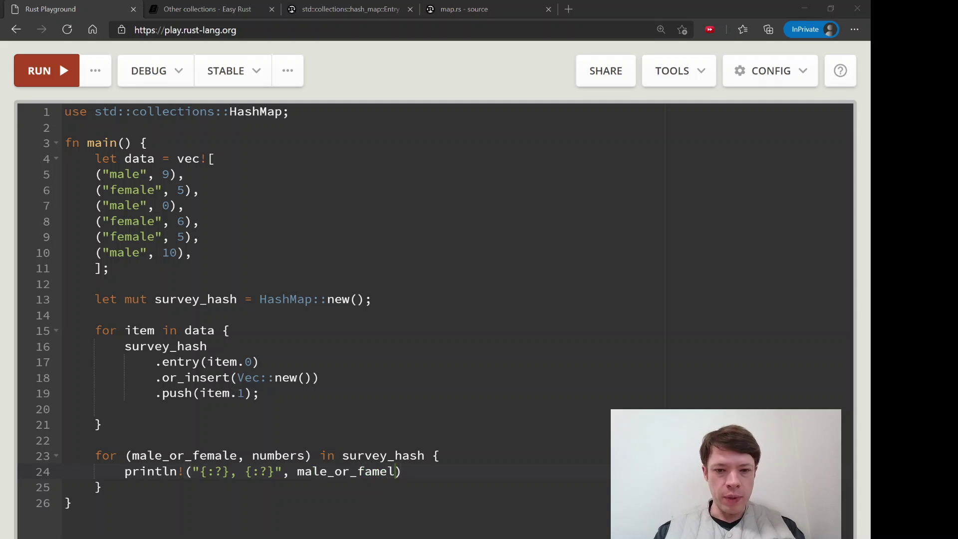
pyautogui.hotkey('ctrl', 'BackSpace')
pyautogui.write('male_')
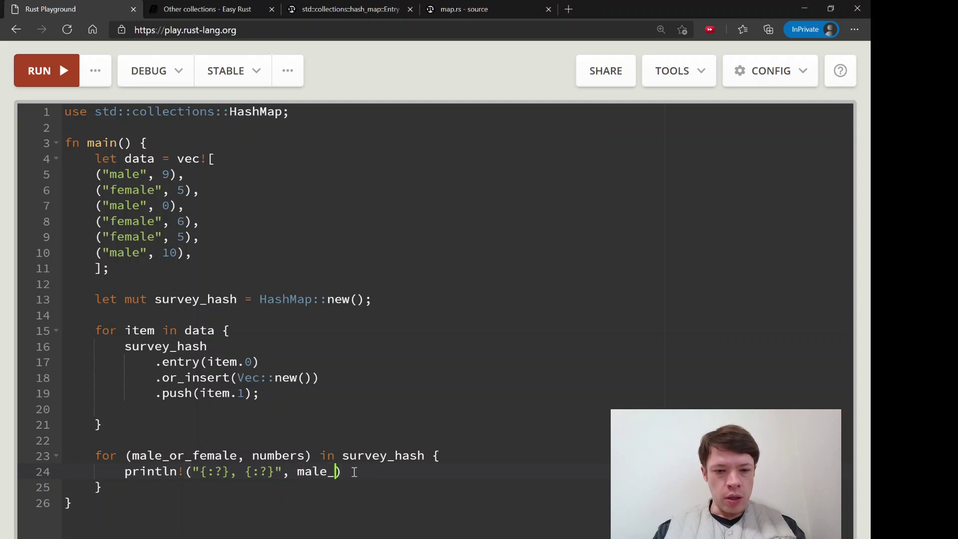
pyautogui.write('or_female, unmb')
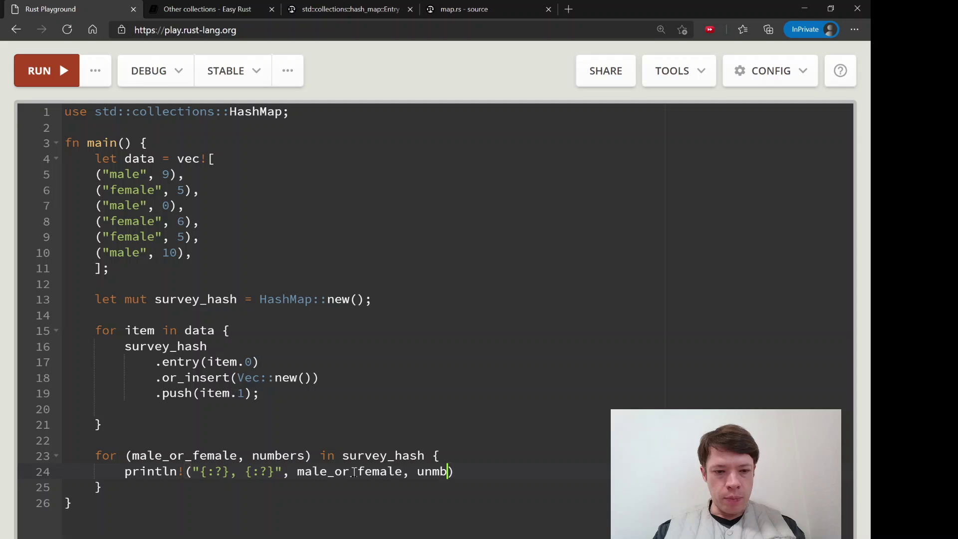
pyautogui.write('ers')
pyautogui.press('Right')
pyautogui.press('Left')
pyautogui.hotkey('ctrl', 'shift', 'Left')
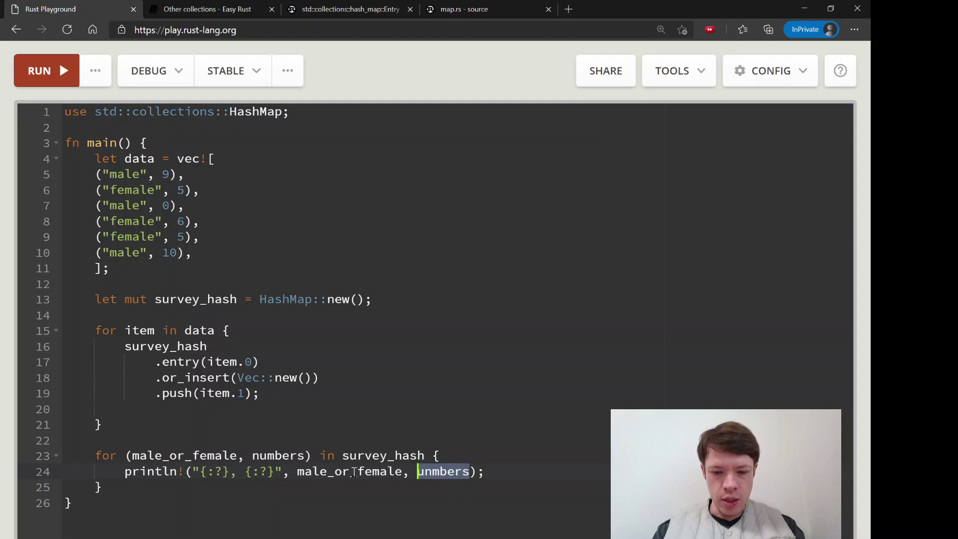
pyautogui.write('numbers')
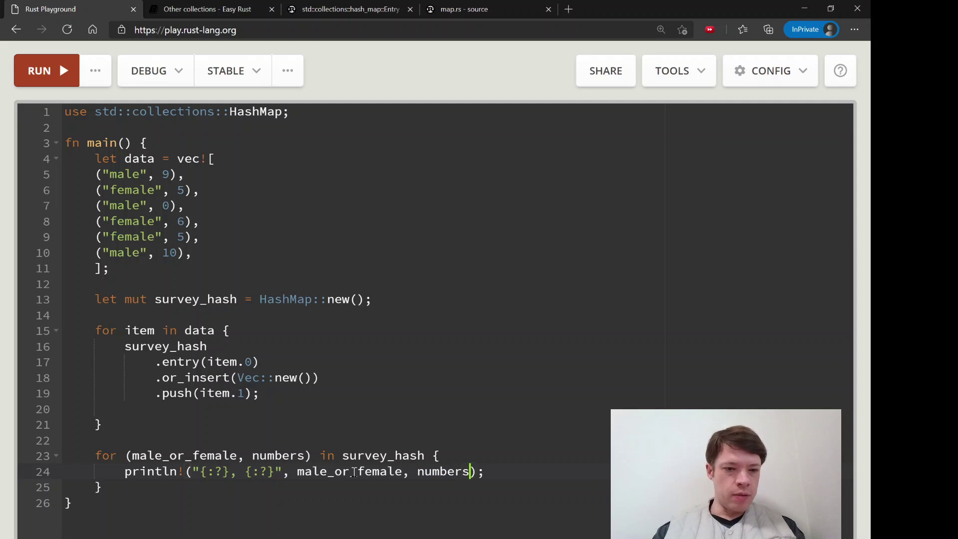
pyautogui.moveTo(269, 409)
pyautogui.mouseDown()
pyautogui.moveTo(203, 393)
pyautogui.moveTo(161, 362)
pyautogui.mouseUp()
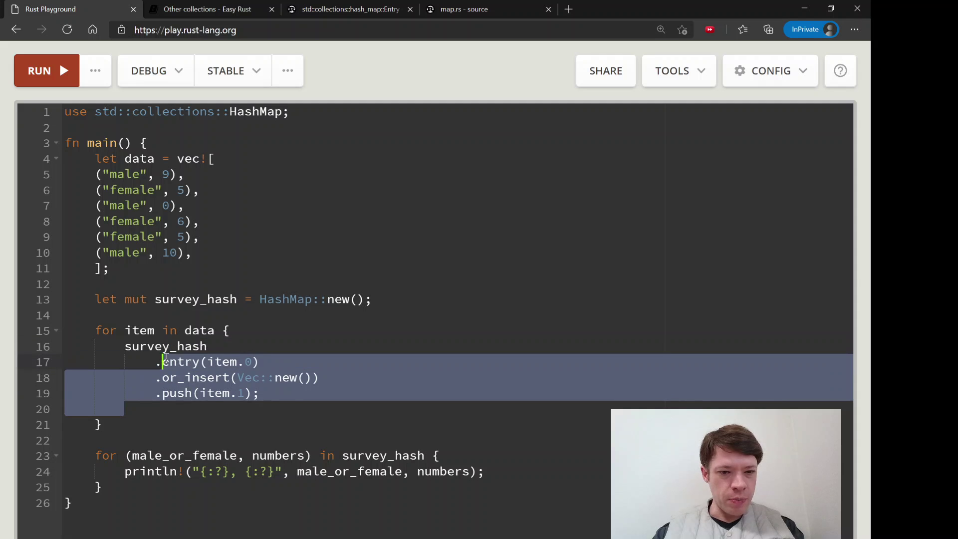
# Step: Run the program and highlight the "male" and "female" keys in the output
pyautogui.click(162, 361)
pyautogui.click(42, 70)
pyautogui.scroll(-3, 270, 264)
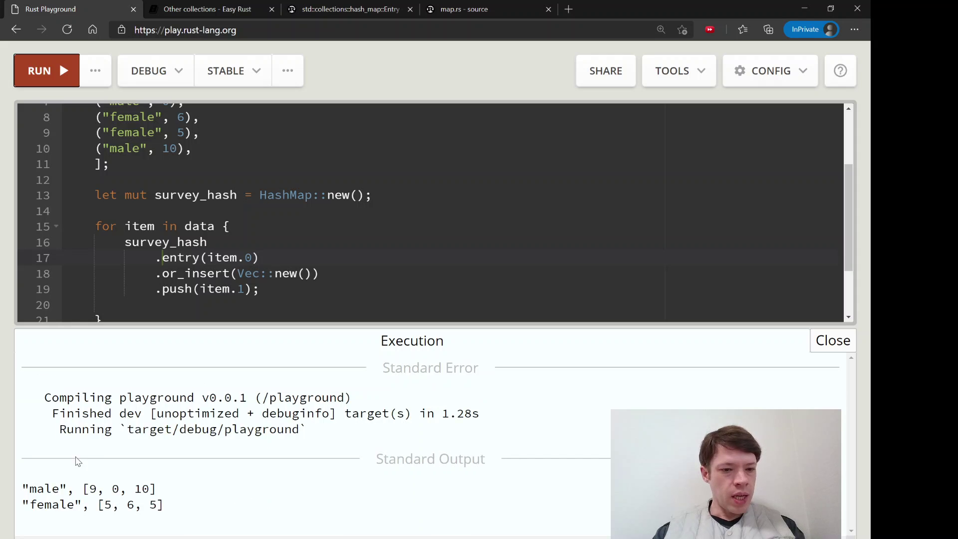
pyautogui.moveTo(22, 488); pyautogui.dragTo(79, 489)
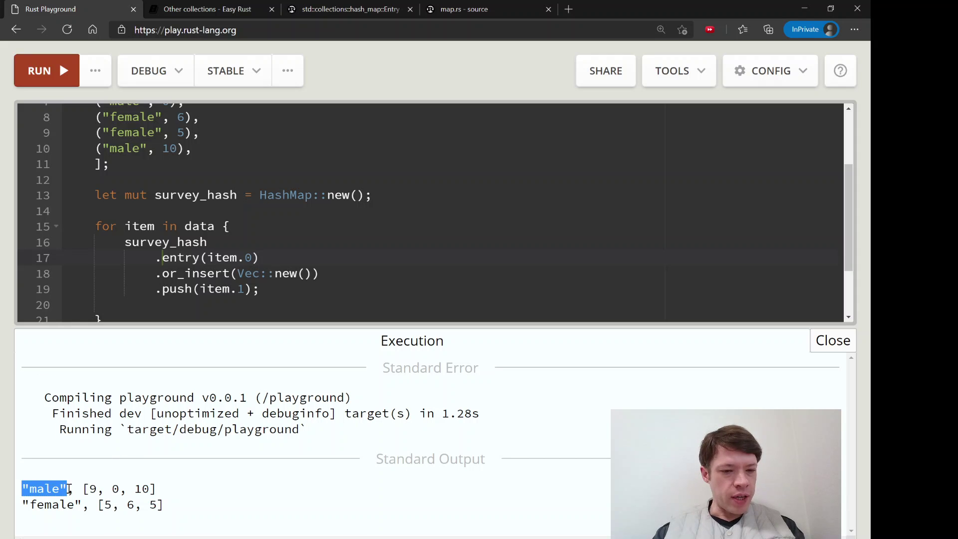
pyautogui.click(22, 509)
pyautogui.moveTo(26, 505); pyautogui.dragTo(82, 505)
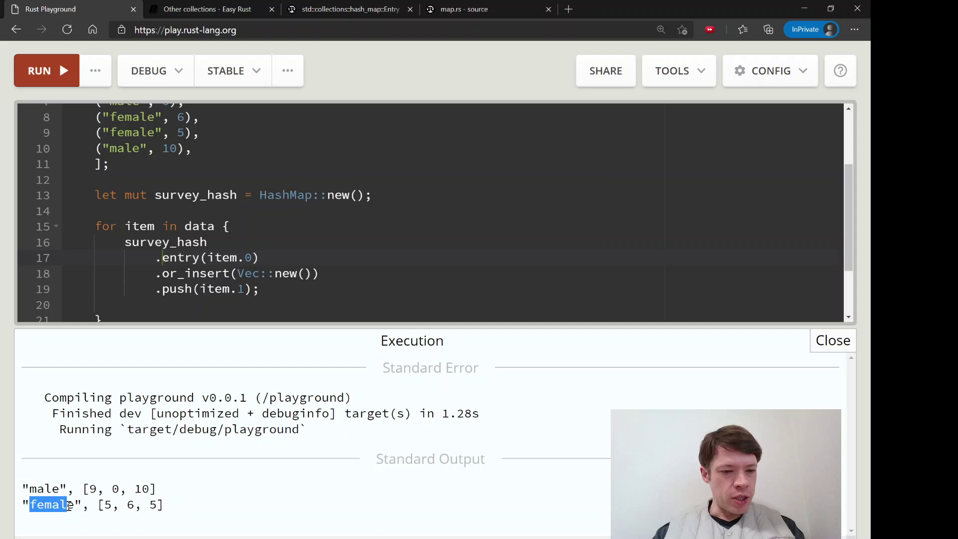
pyautogui.click(66, 506)
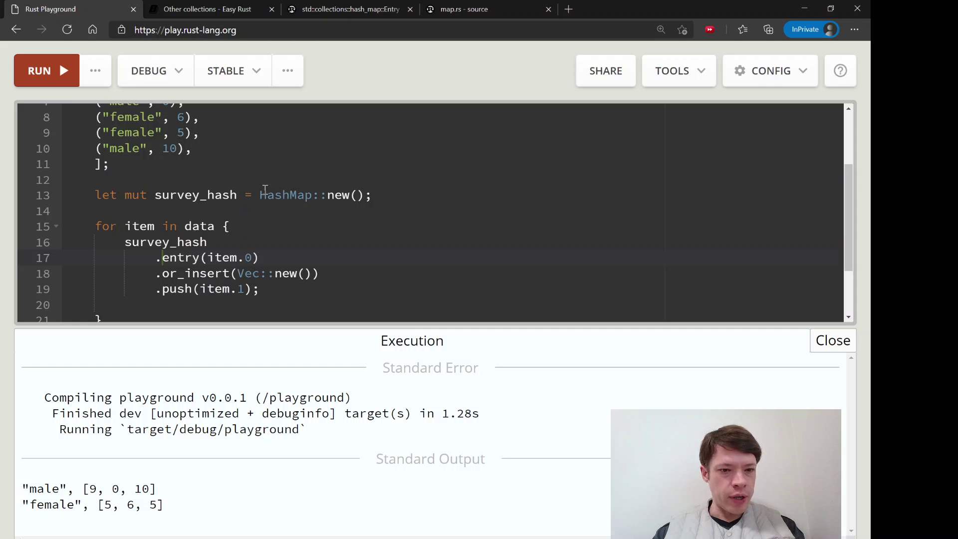
pyautogui.scroll(-2, 228, 207)
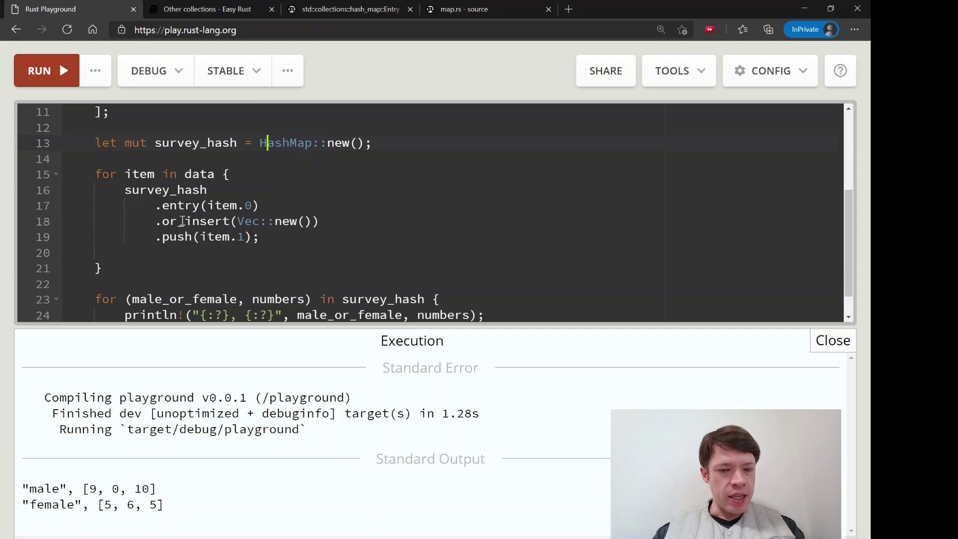
# Step: Highlight the pushed item.1 score in the code and close the Execution panel
pyautogui.moveTo(208, 237); pyautogui.dragTo(255, 237)
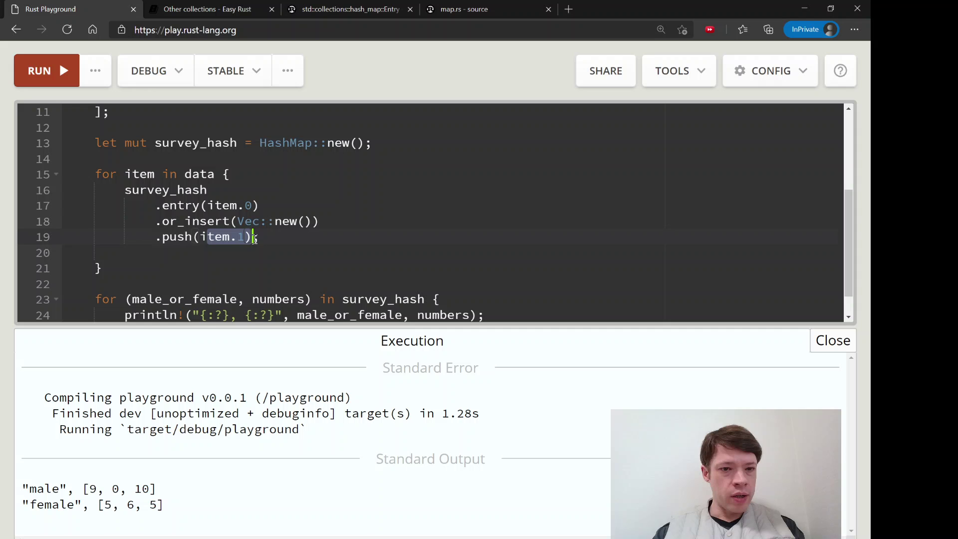
pyautogui.click(255, 237)
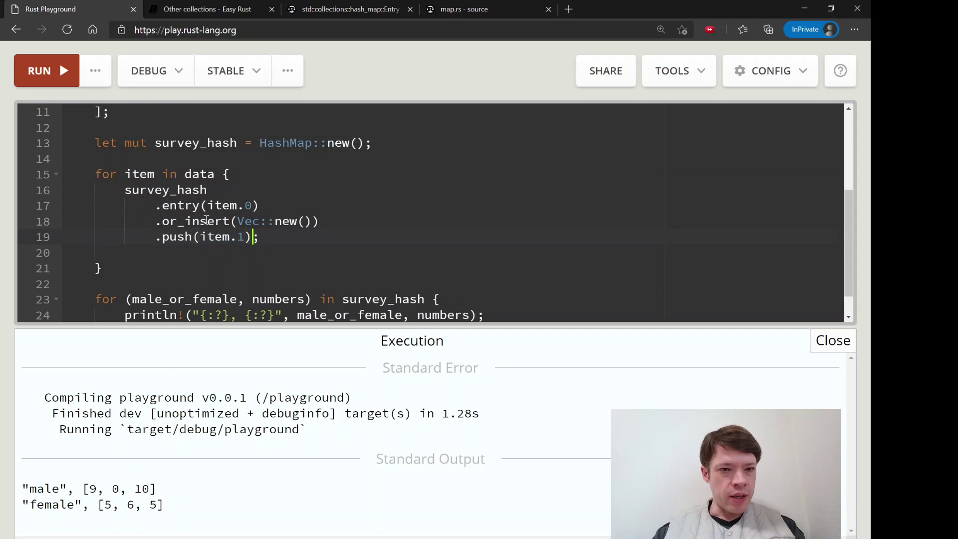
pyautogui.scroll(2, 244, 162)
pyautogui.click(816, 342)
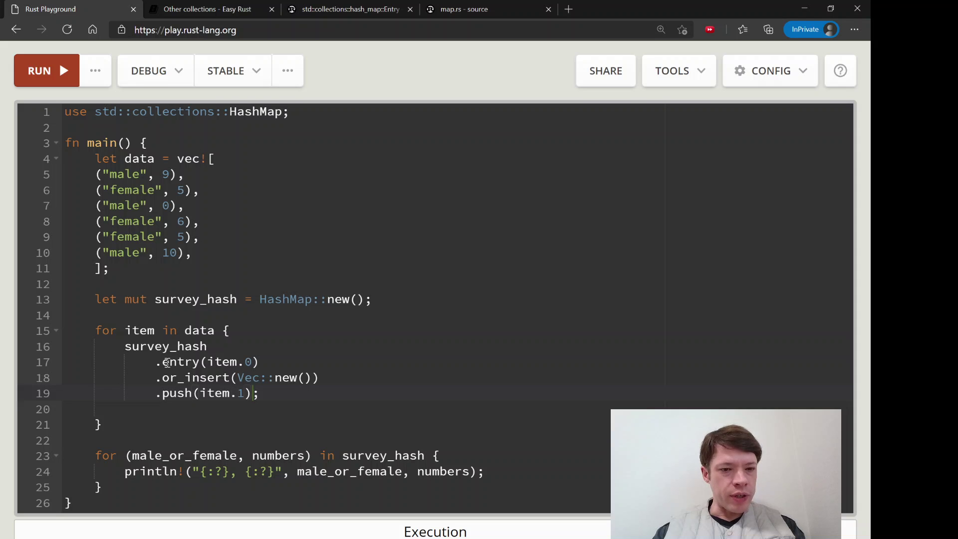
pyautogui.moveTo(162, 379); pyautogui.dragTo(323, 379)
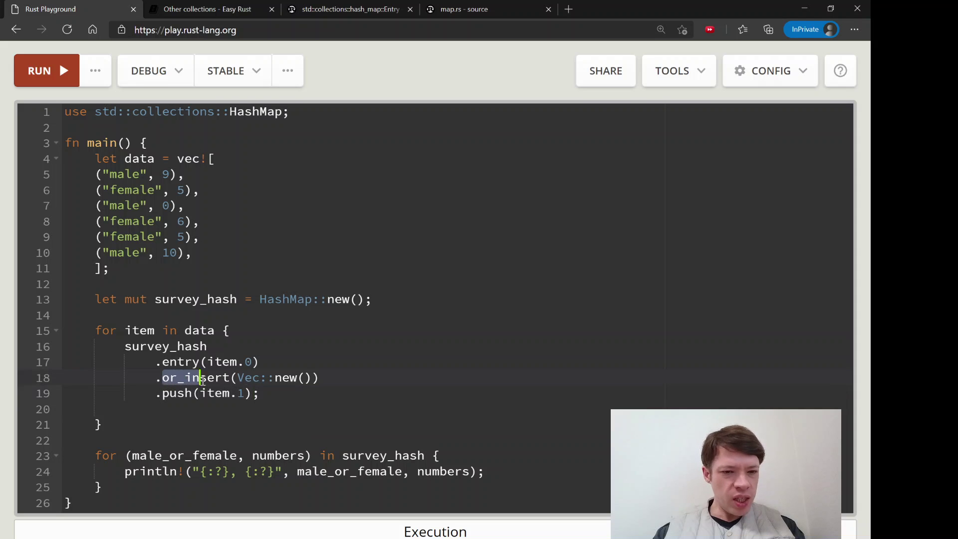
pyautogui.click(313, 379)
pyautogui.click(148, 379)
pyautogui.moveTo(150, 378); pyautogui.dragTo(200, 379)
pyautogui.click(199, 379)
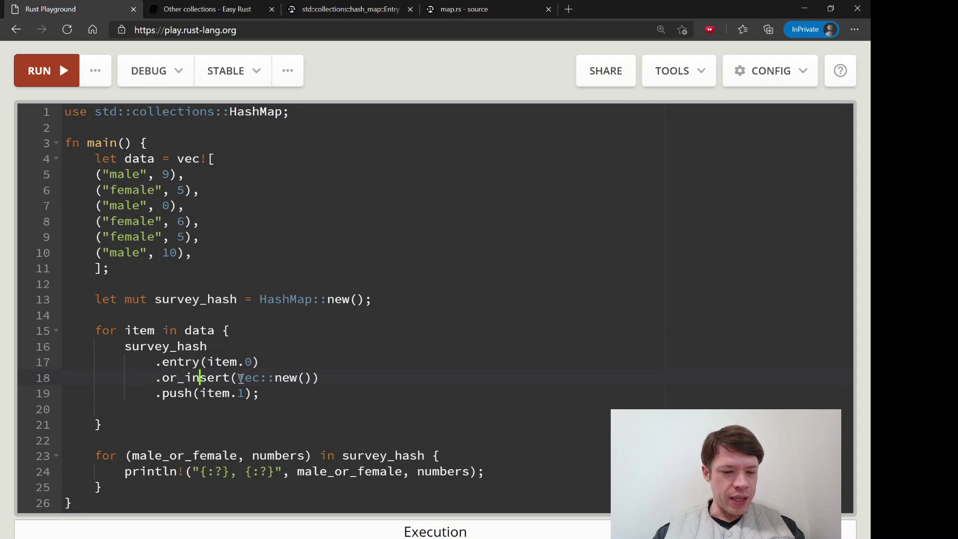
pyautogui.doubleClick(255, 379)
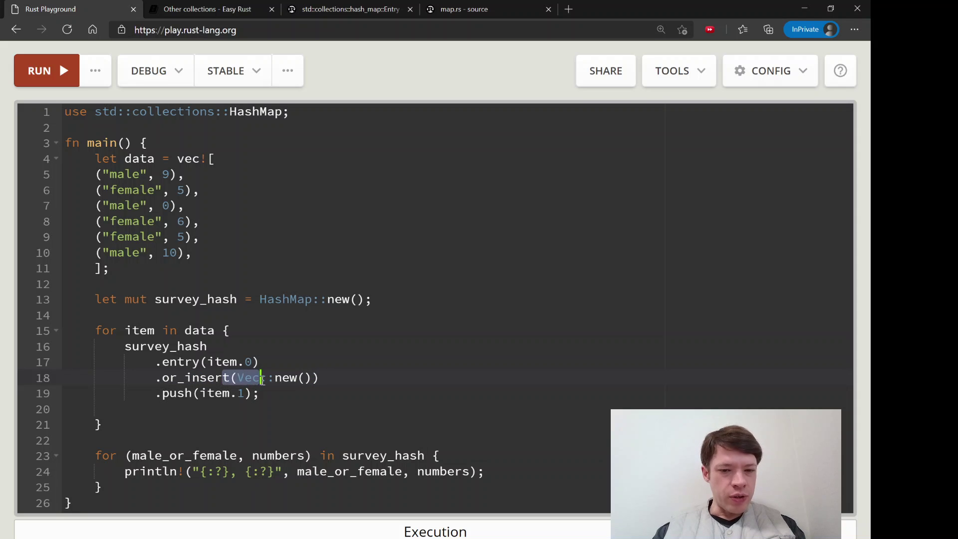
pyautogui.click(261, 379)
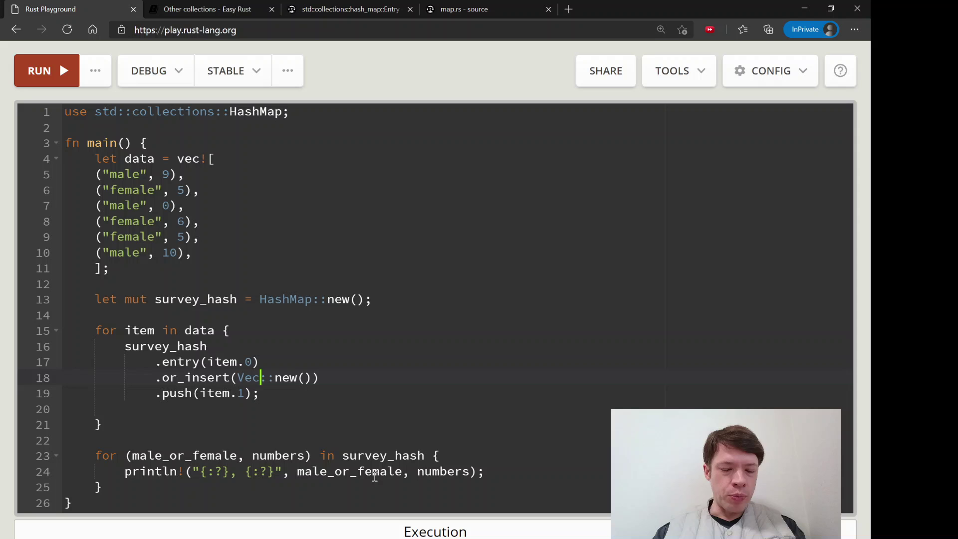
pyautogui.doubleClick(315, 471)
pyautogui.click(456, 472)
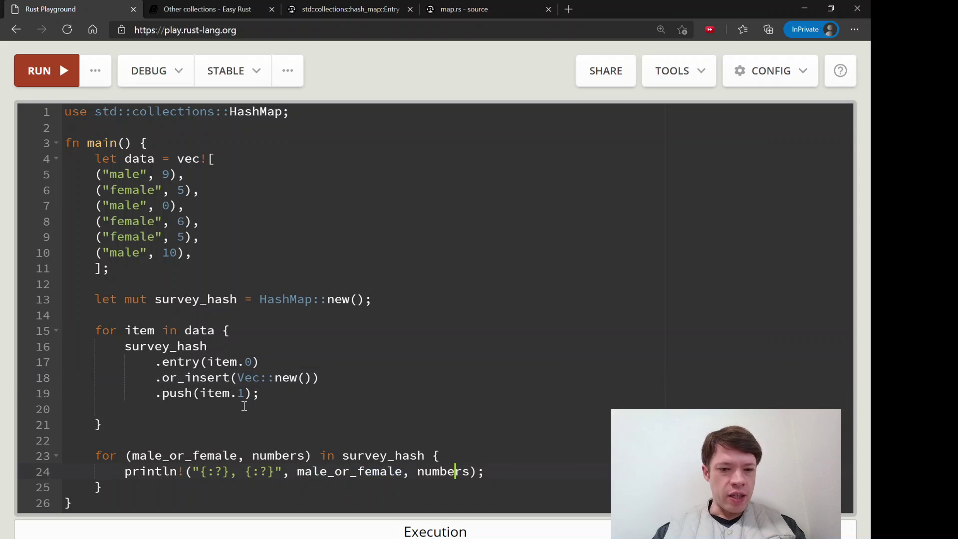
pyautogui.click(222, 393)
pyautogui.click(186, 362)
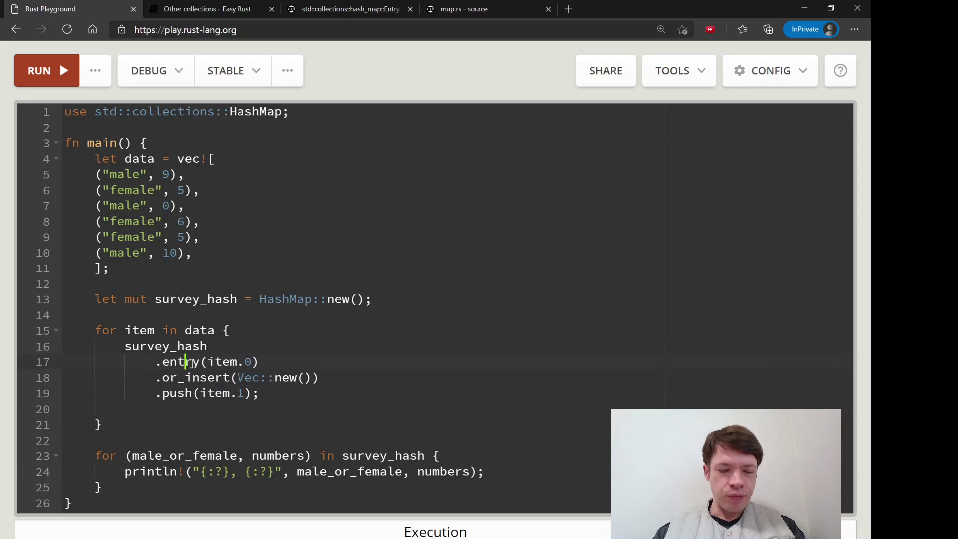
pyautogui.click(230, 390)
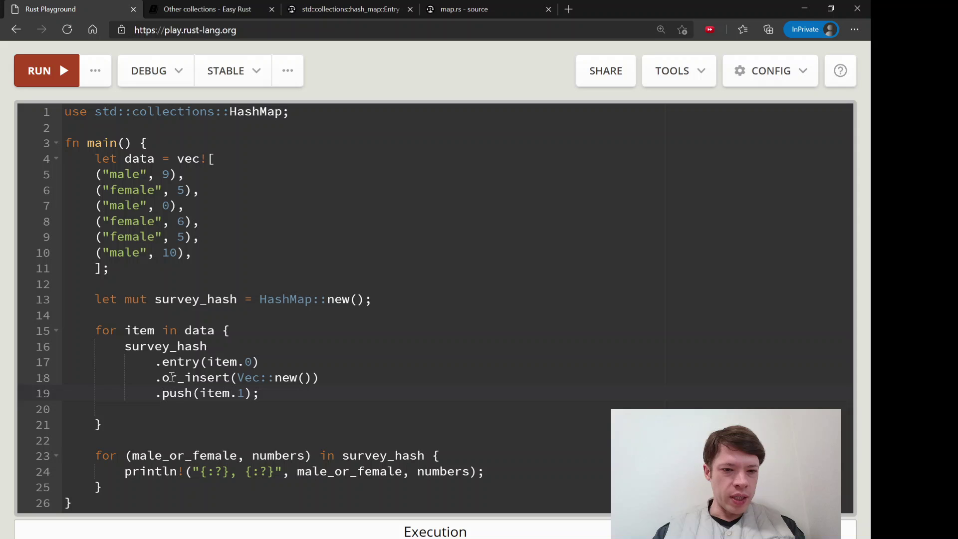
pyautogui.moveTo(172, 377); pyautogui.dragTo(321, 377)
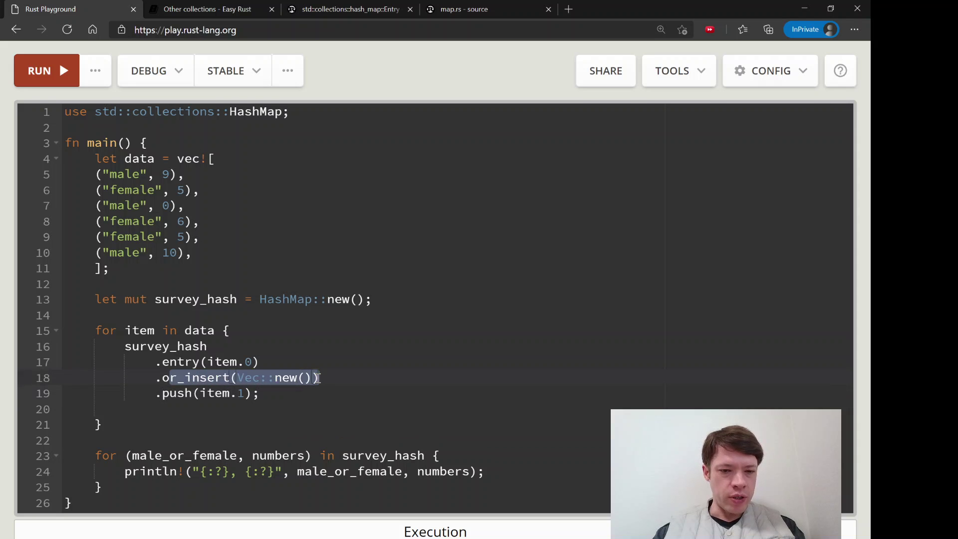
pyautogui.moveTo(170, 393); pyautogui.dragTo(252, 396)
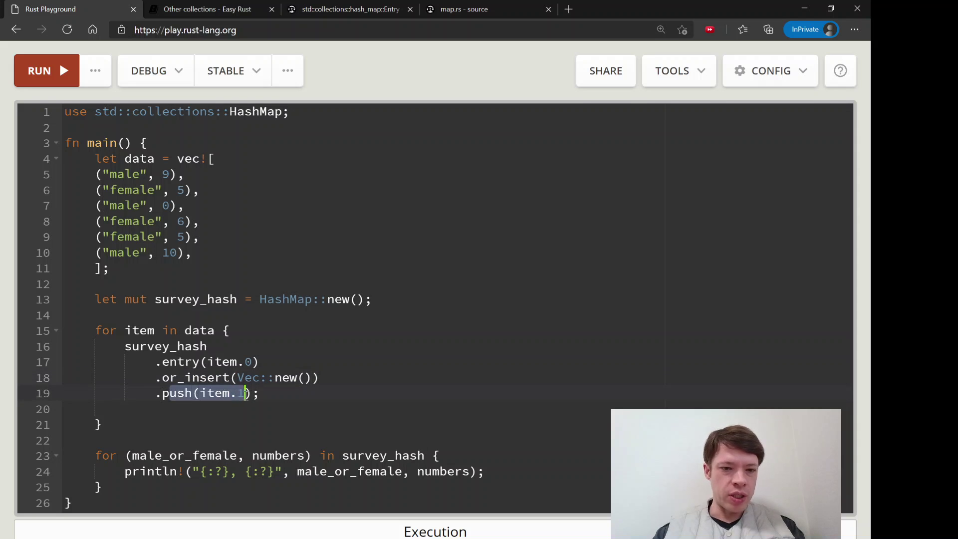
pyautogui.click(252, 396)
pyautogui.moveTo(150, 394)
pyautogui.mouseDown()
pyautogui.moveTo(275, 394)
pyautogui.moveTo(314, 378)
pyautogui.mouseUp()
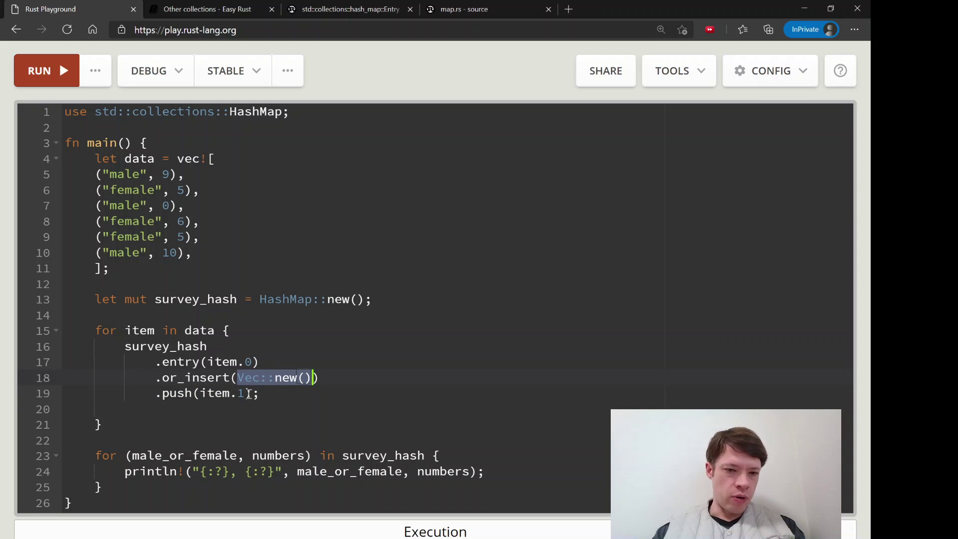
pyautogui.click(186, 394)
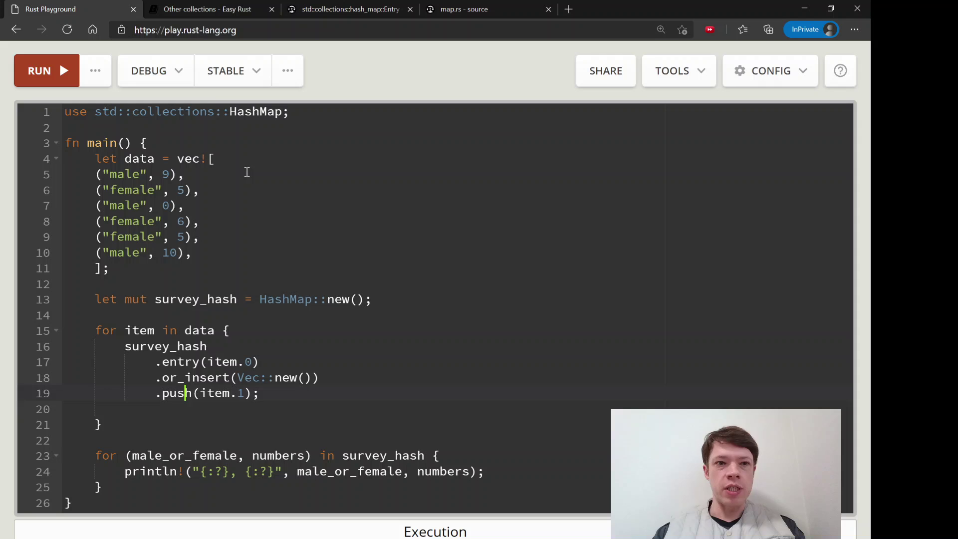
# Step: Search the std docs for 'entry' and open the std::collections::hash_map::Entry result
pyautogui.click(230, 13)
pyautogui.click(320, 13)
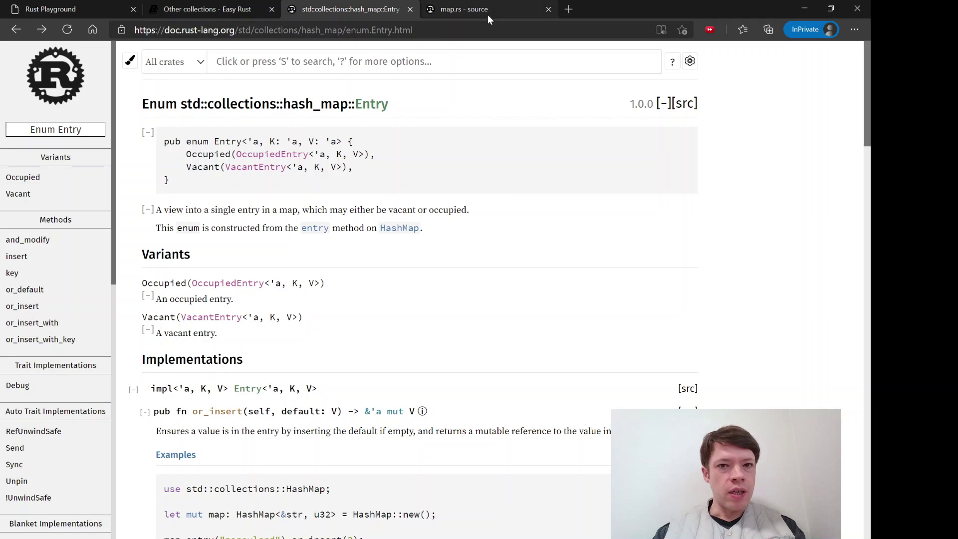
pyautogui.click(465, 9)
pyautogui.click(340, 9)
pyautogui.click(318, 61)
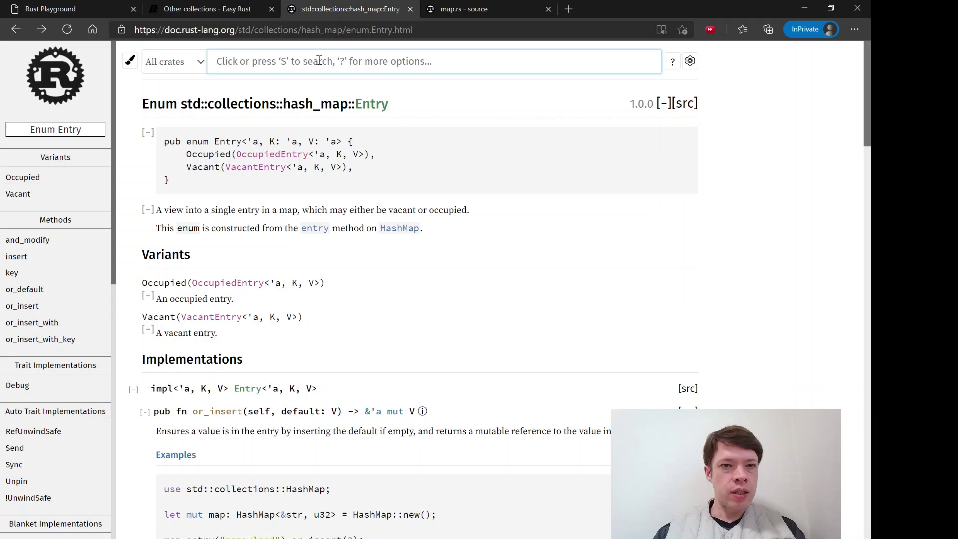
pyautogui.write('entry')
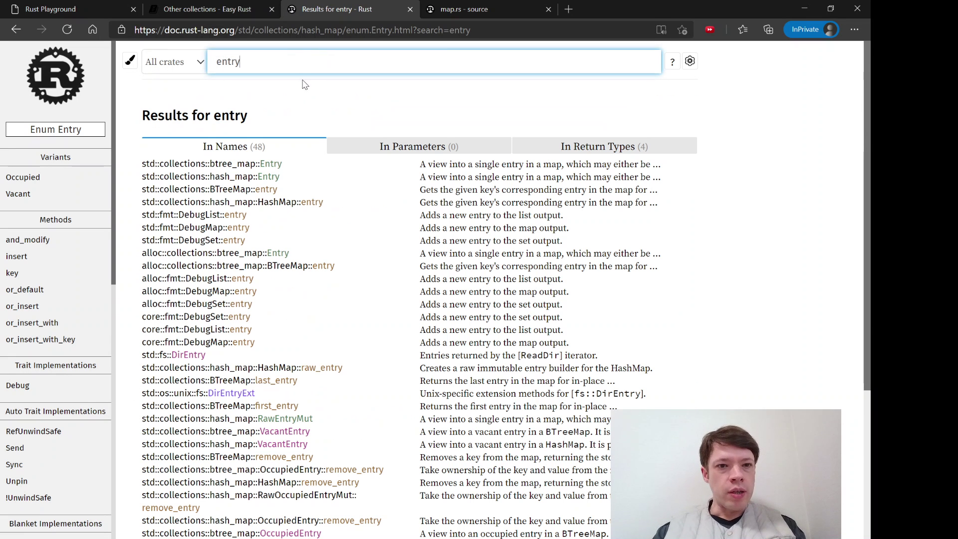
pyautogui.click(244, 180)
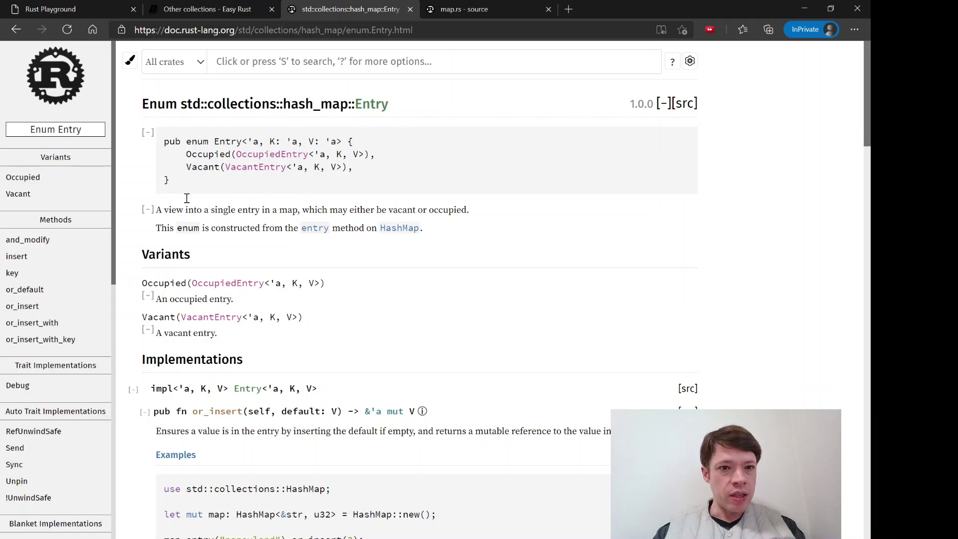
pyautogui.scroll(-1, 188, 281)
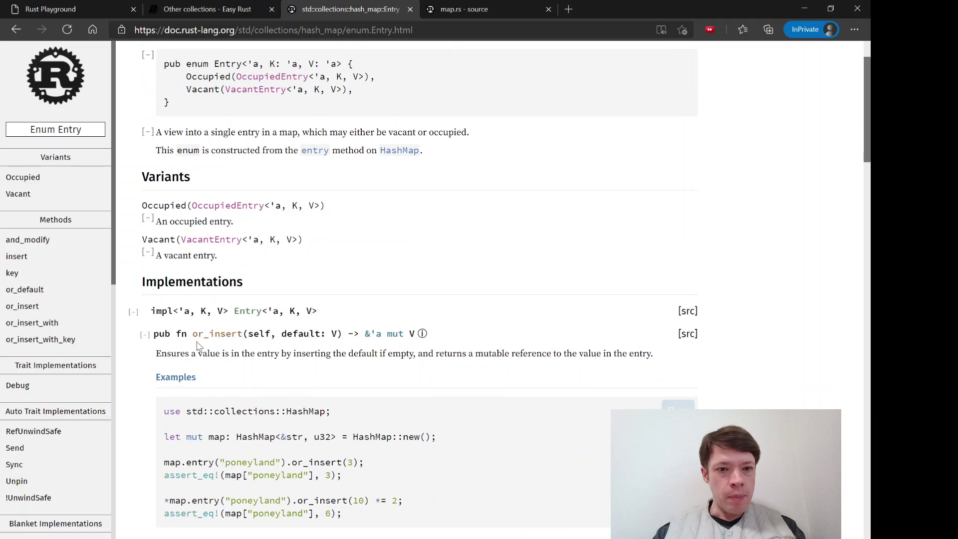
pyautogui.scroll(-3, 208, 329)
pyautogui.scroll(1, 212, 300)
pyautogui.scroll(4, 213, 300)
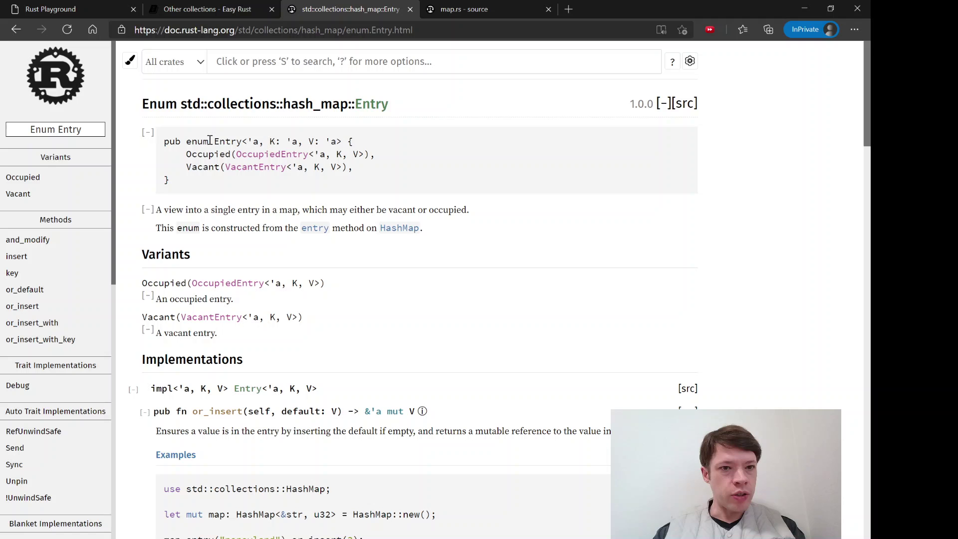
pyautogui.scroll(-1, 300, 202)
pyautogui.scroll(1, 342, 223)
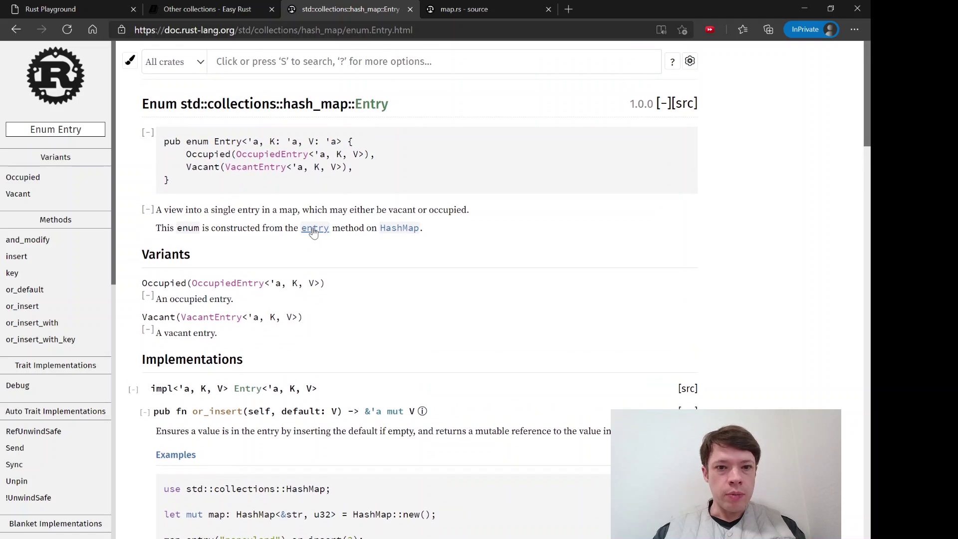
# Step: Open the HashMap entry method docs and examine the lifetime and K, V in its return type
pyautogui.click(310, 229)
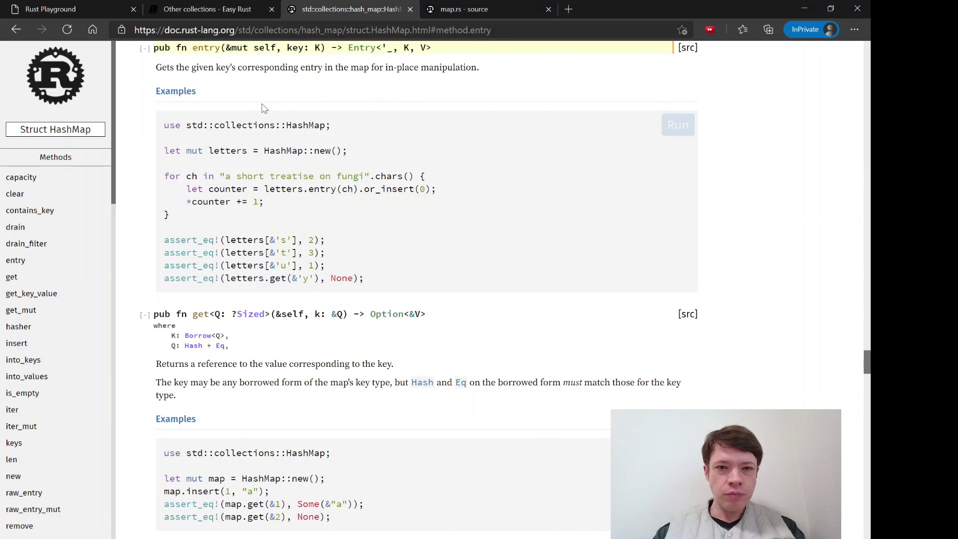
pyautogui.scroll(1, 300, 116)
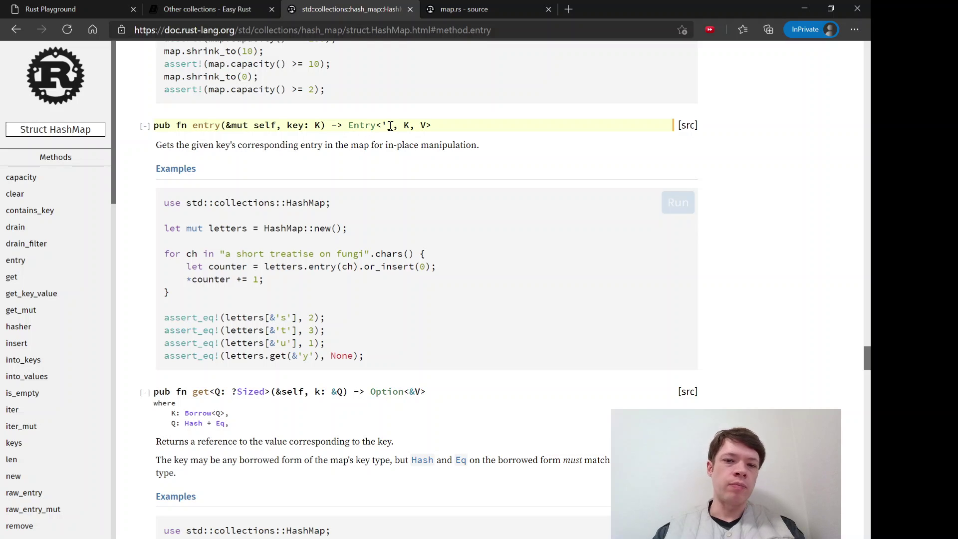
pyautogui.moveTo(391, 125)
pyautogui.mouseDown()
pyautogui.moveTo(382, 125)
pyautogui.moveTo(422, 126)
pyautogui.mouseUp()
pyautogui.click(405, 131)
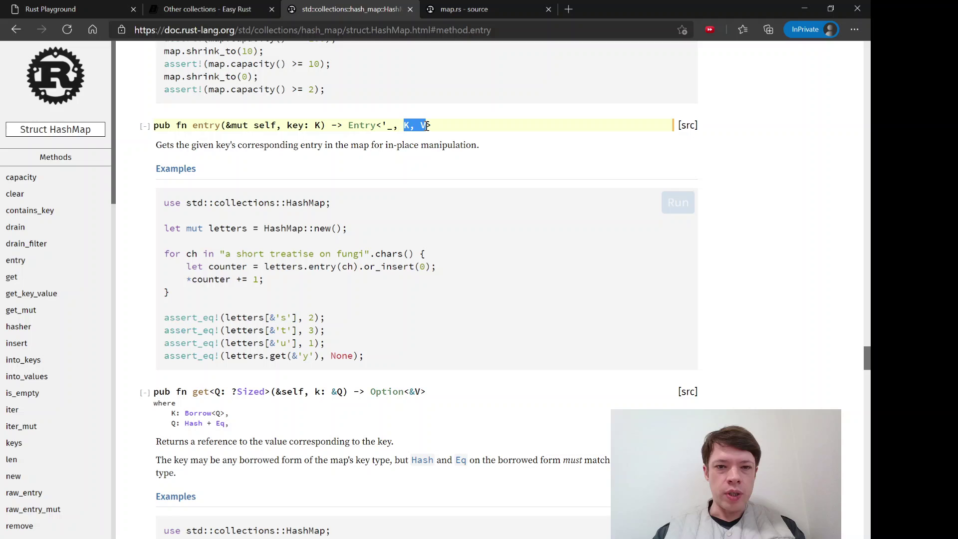
pyautogui.click(429, 126)
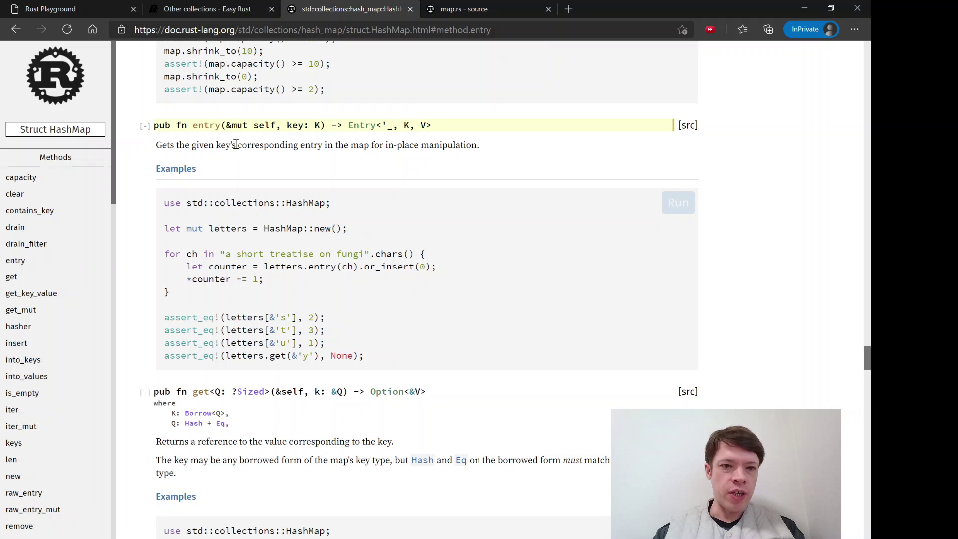
# Step: Open the Entry enum in a new tab, visit OccupiedEntry, then return to Entry
pyautogui.middleClick(371, 127)
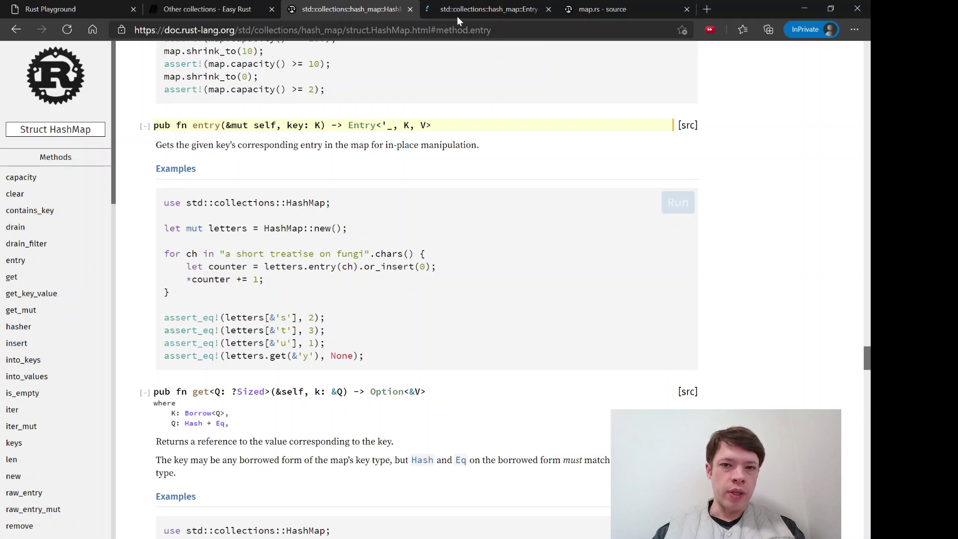
pyautogui.click(468, 9)
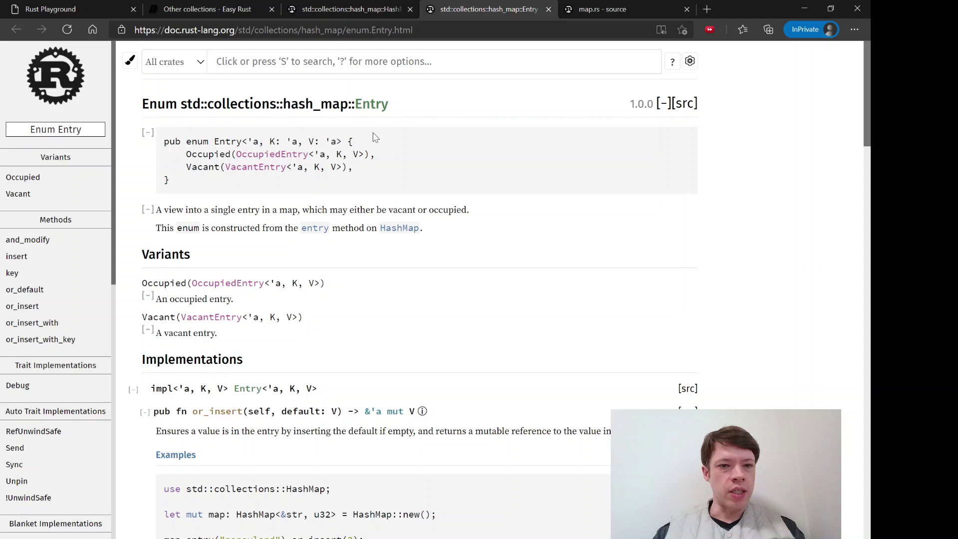
pyautogui.click(308, 154)
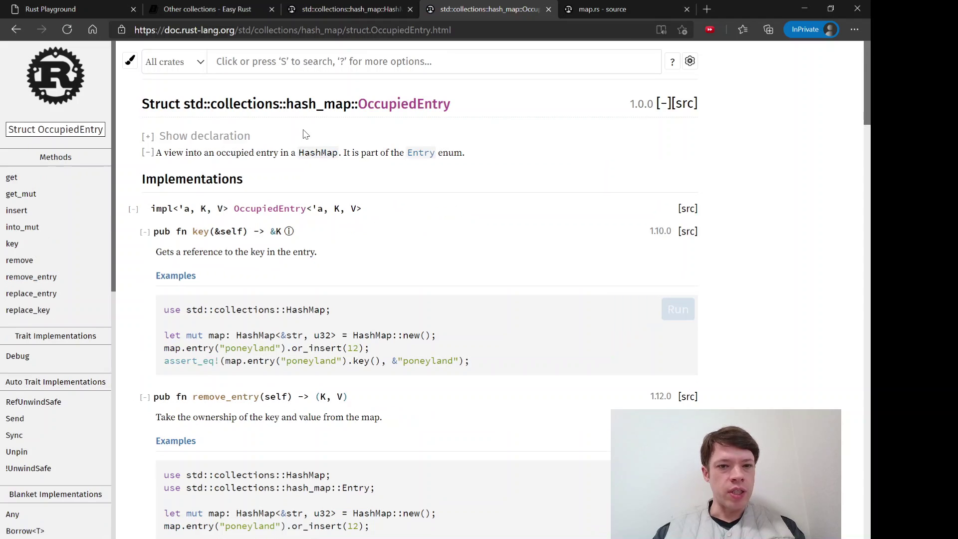
pyautogui.click(16, 29)
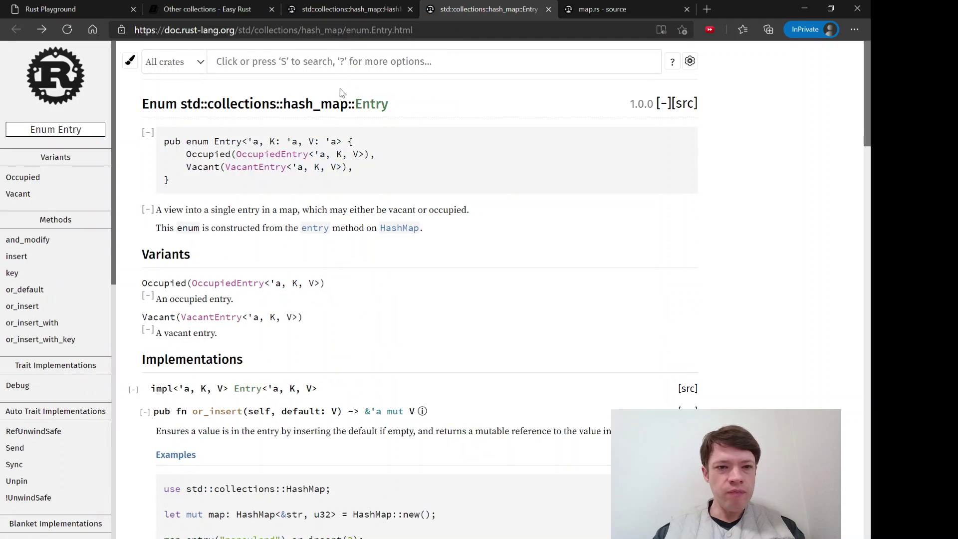
# Step: Highlight the Occupied and Vacant variant lines on the Entry enum page
pyautogui.moveTo(186, 154); pyautogui.dragTo(376, 153)
pyautogui.click(193, 153)
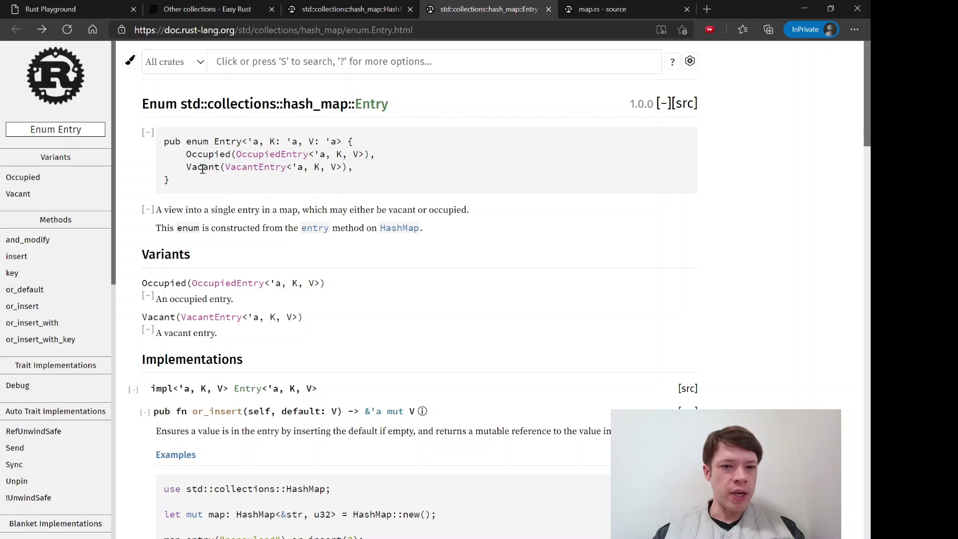
pyautogui.moveTo(186, 166); pyautogui.dragTo(461, 175)
pyautogui.click(461, 175)
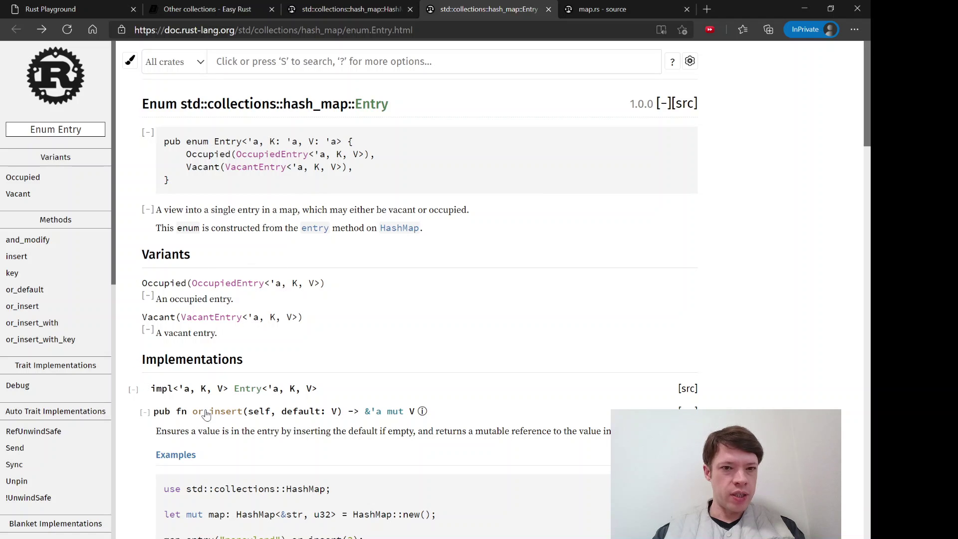
# Step: Bring up the Entry enum docs at or_insert, with its signature, description and poneyland example
pyautogui.click(345, 13)
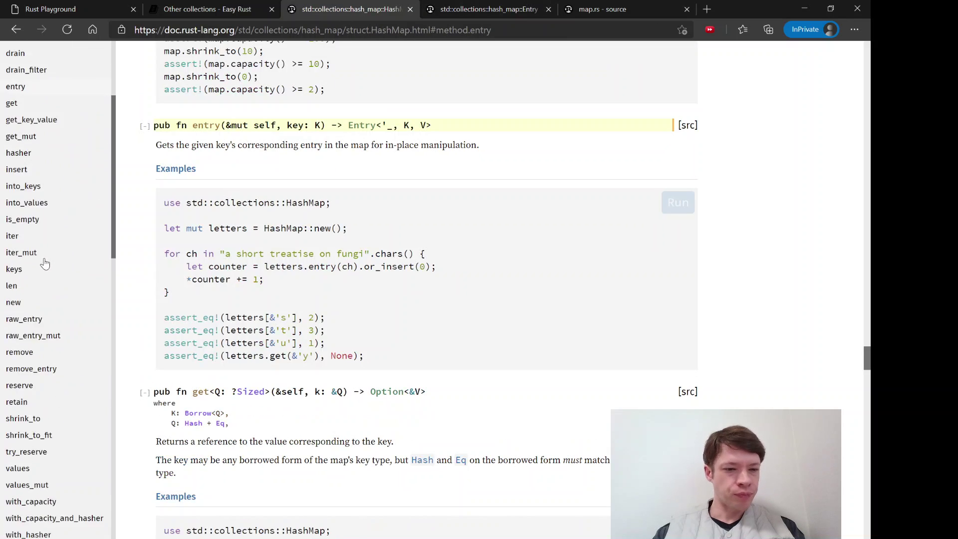
pyautogui.scroll(-1, 45, 259)
pyautogui.scroll(1, 37, 225)
pyautogui.scroll(2, 30, 195)
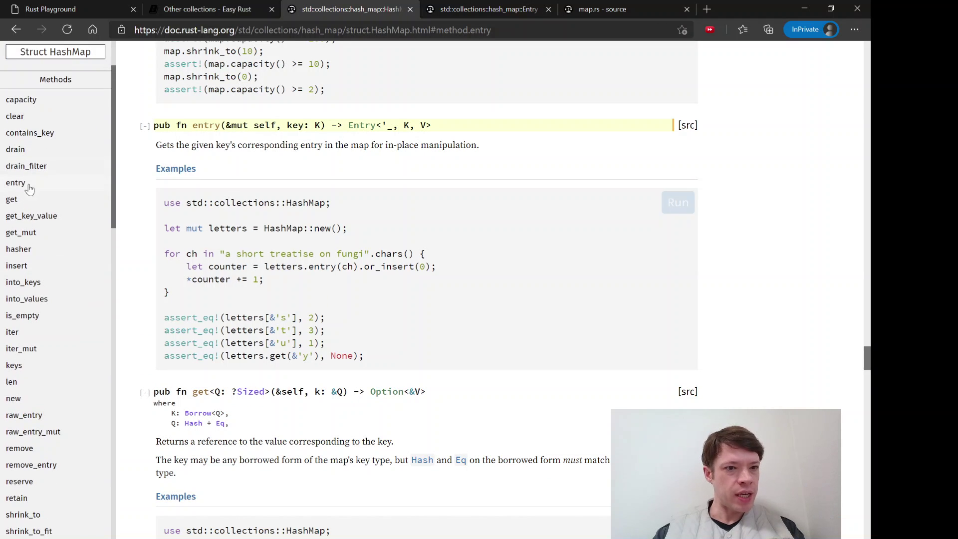
pyautogui.scroll(-1, 30, 269)
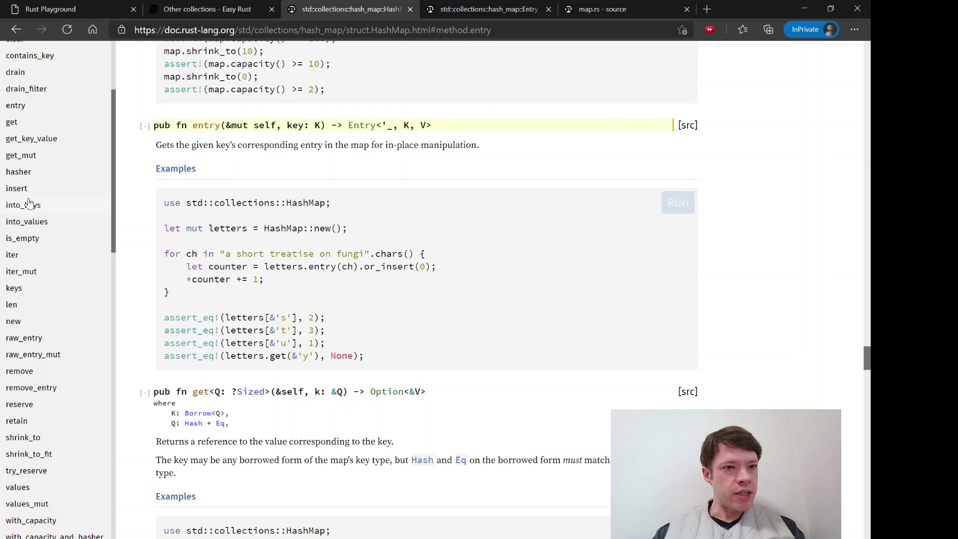
pyautogui.click(473, 8)
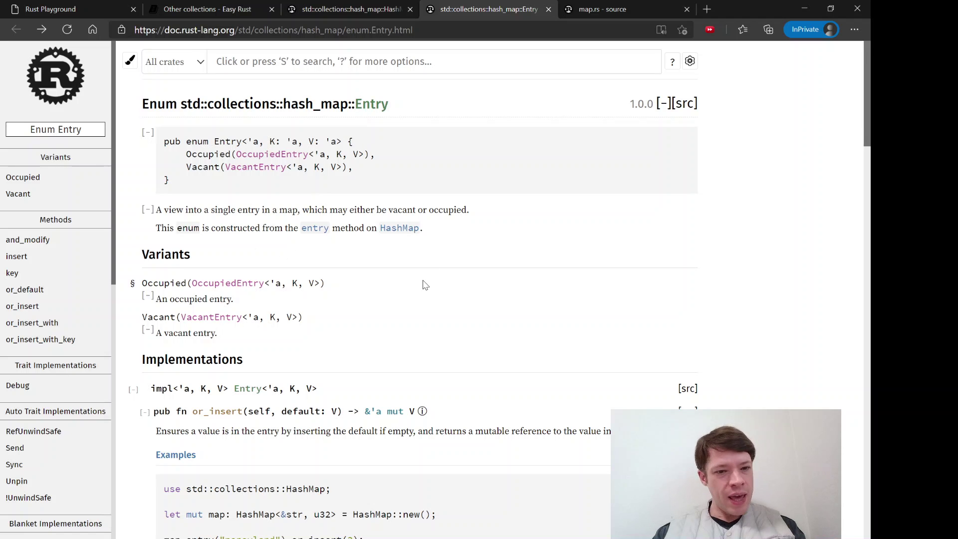
pyautogui.scroll(-1, 424, 285)
pyautogui.scroll(-1, 425, 284)
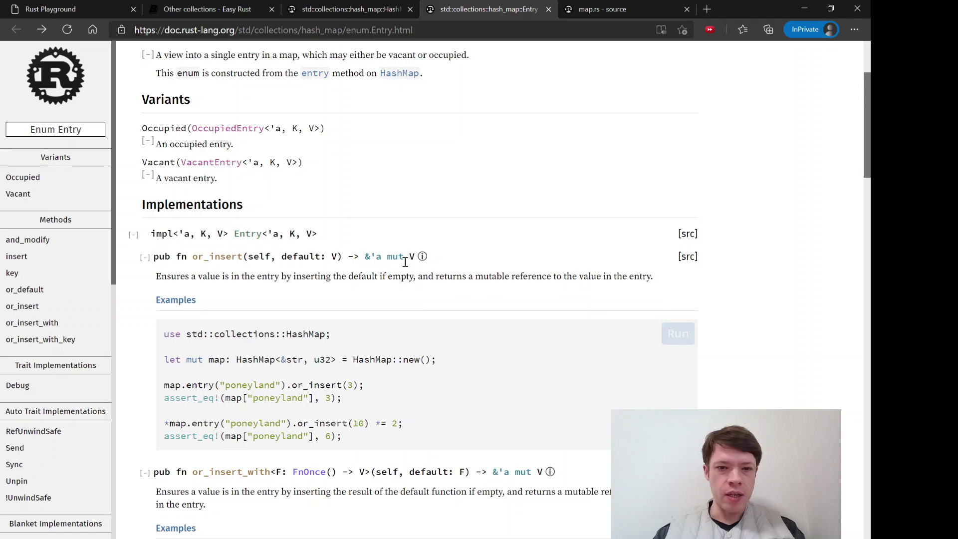
pyautogui.click(687, 256)
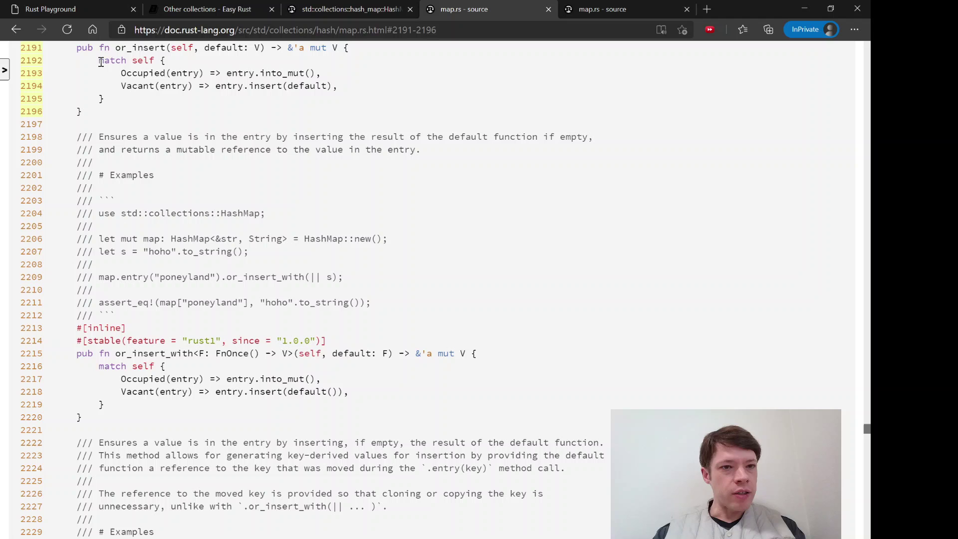
pyautogui.moveTo(100, 61); pyautogui.dragTo(228, 102)
pyautogui.click(229, 104)
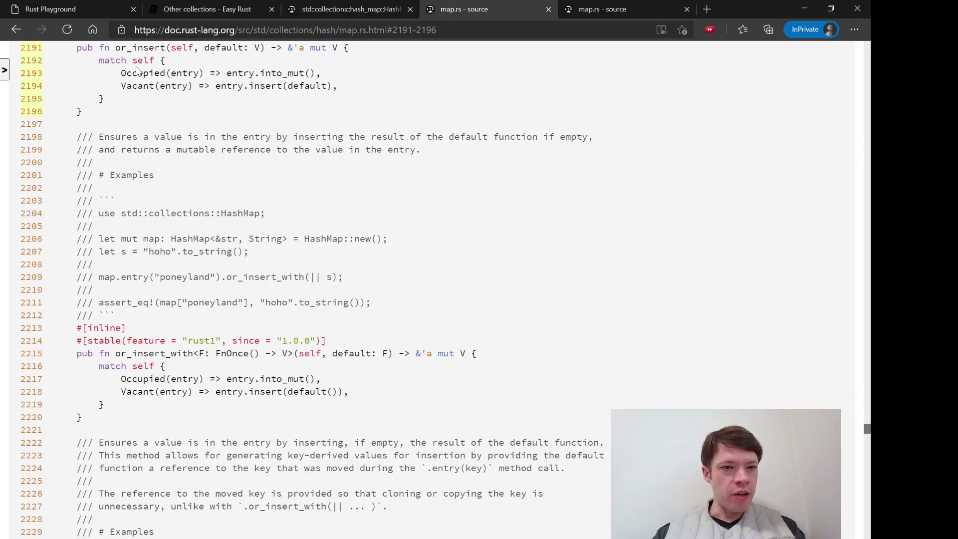
pyautogui.moveTo(118, 72); pyautogui.dragTo(349, 81)
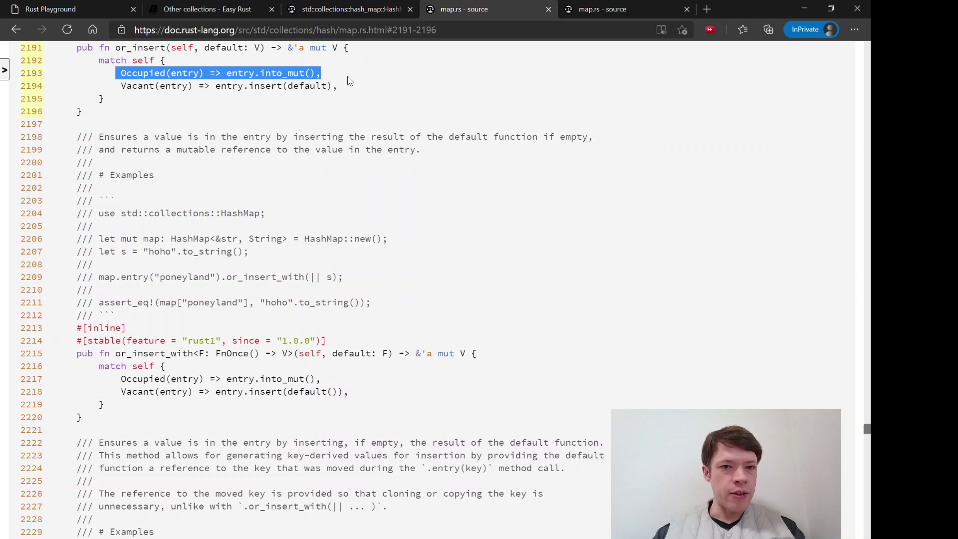
pyautogui.click(349, 80)
pyautogui.moveTo(117, 86); pyautogui.dragTo(365, 86)
pyautogui.click(366, 86)
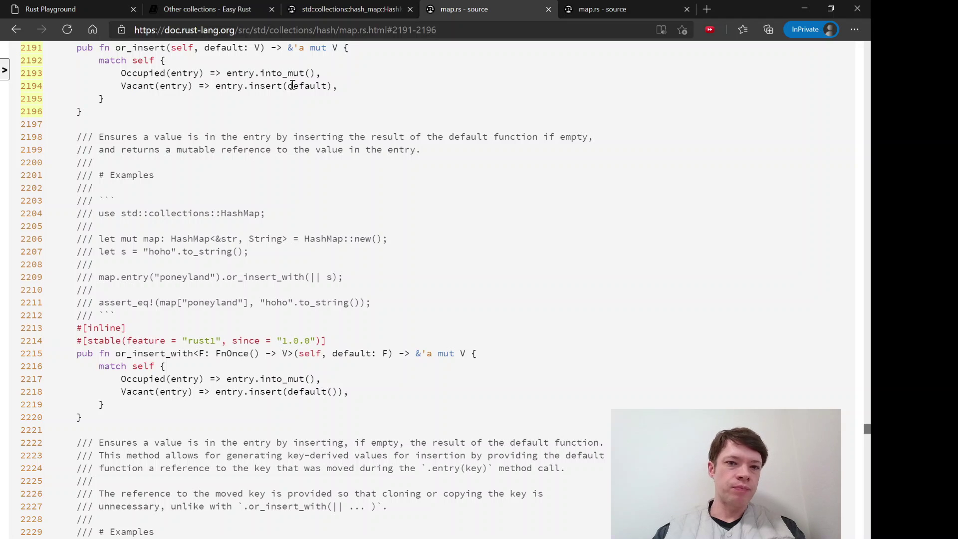
pyautogui.moveTo(288, 86); pyautogui.dragTo(328, 86)
pyautogui.click(330, 87)
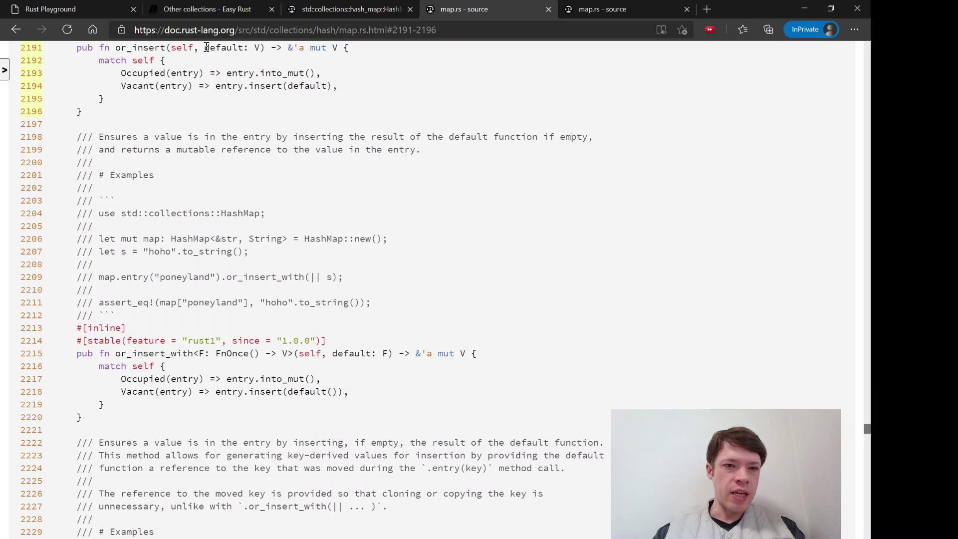
pyautogui.moveTo(206, 47); pyautogui.dragTo(258, 51)
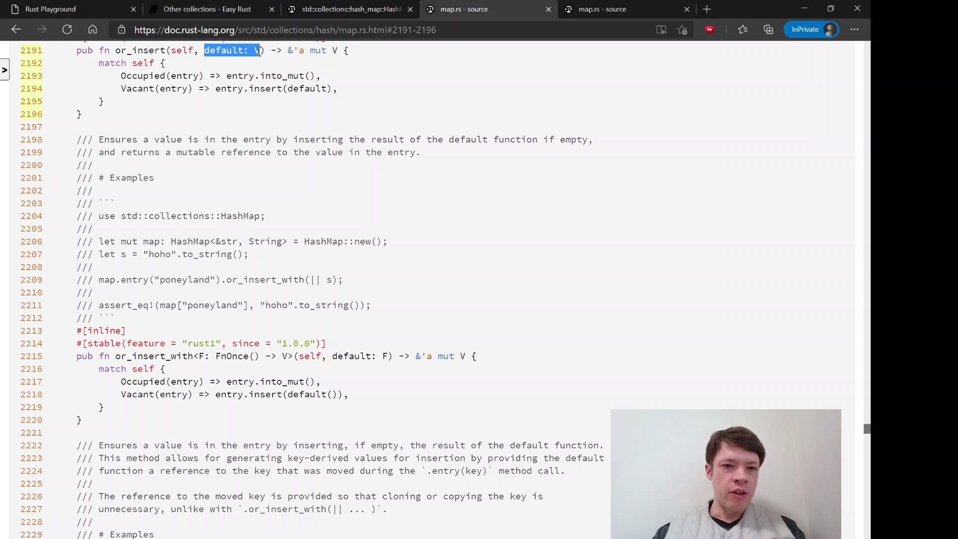
pyautogui.click(253, 51)
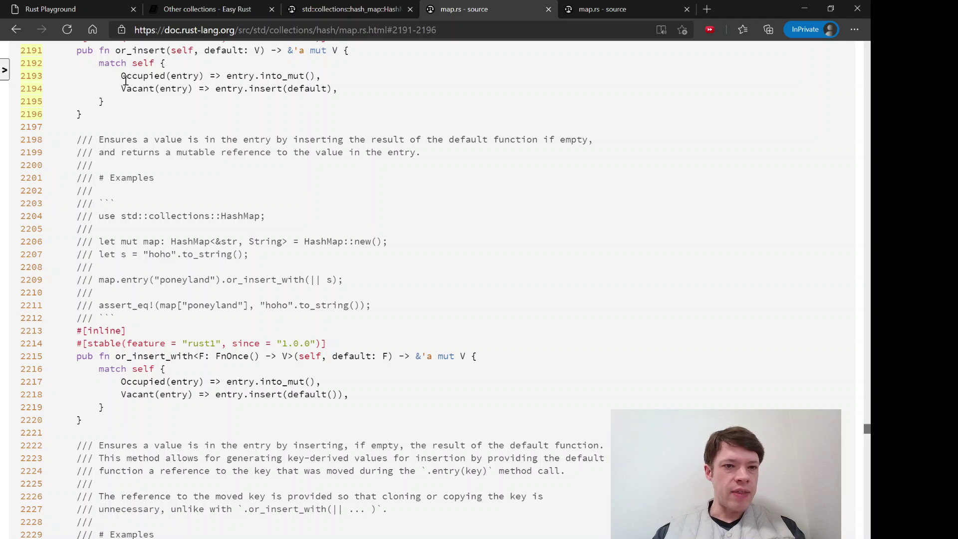
pyautogui.moveTo(121, 76); pyautogui.dragTo(212, 73)
pyautogui.click(226, 75)
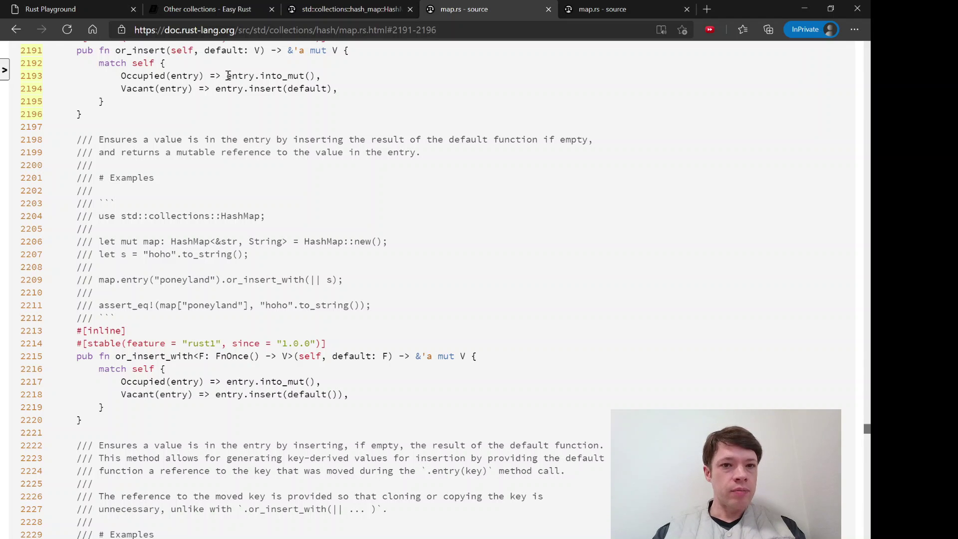
pyautogui.moveTo(227, 76); pyautogui.dragTo(324, 76)
pyautogui.click(307, 67)
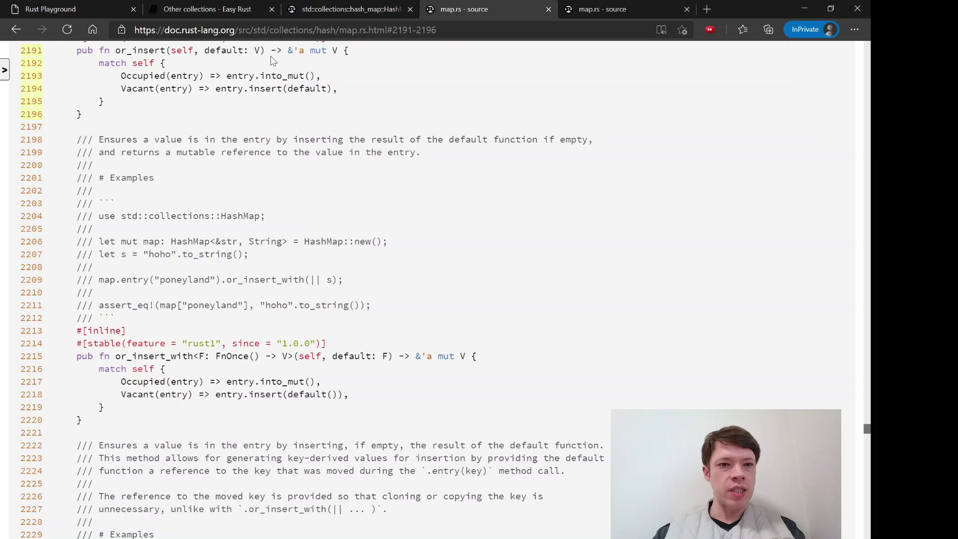
pyautogui.moveTo(120, 88); pyautogui.dragTo(334, 88)
pyautogui.click(183, 67)
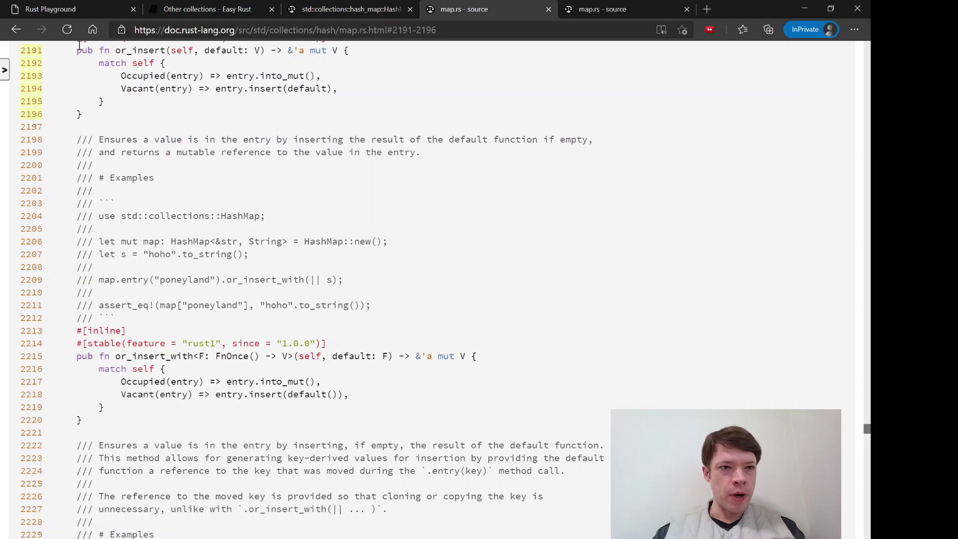
pyautogui.click(15, 30)
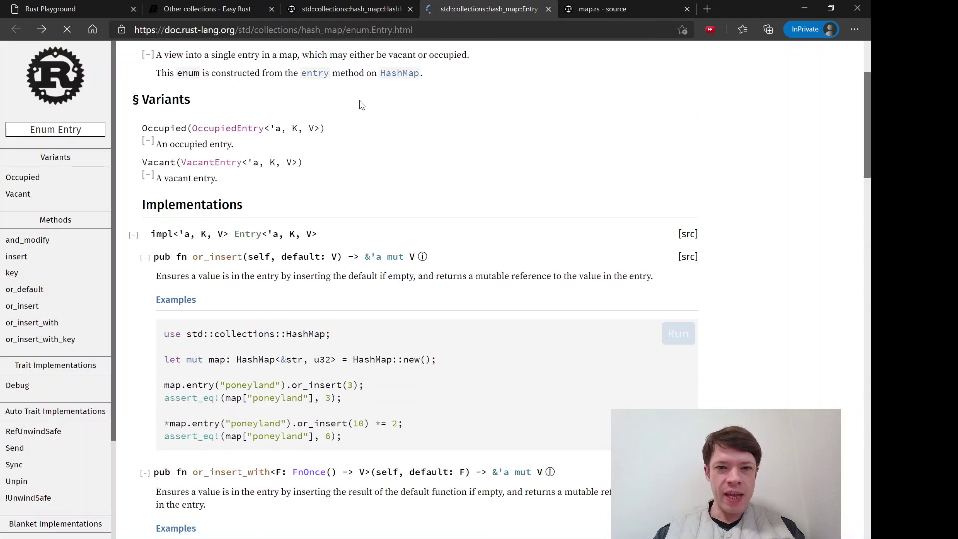
# Step: View HashMap::entry's source, highlighting map_entry(self.base.rustc_entry(key)), then go to the Entry type docs
pyautogui.click(371, 10)
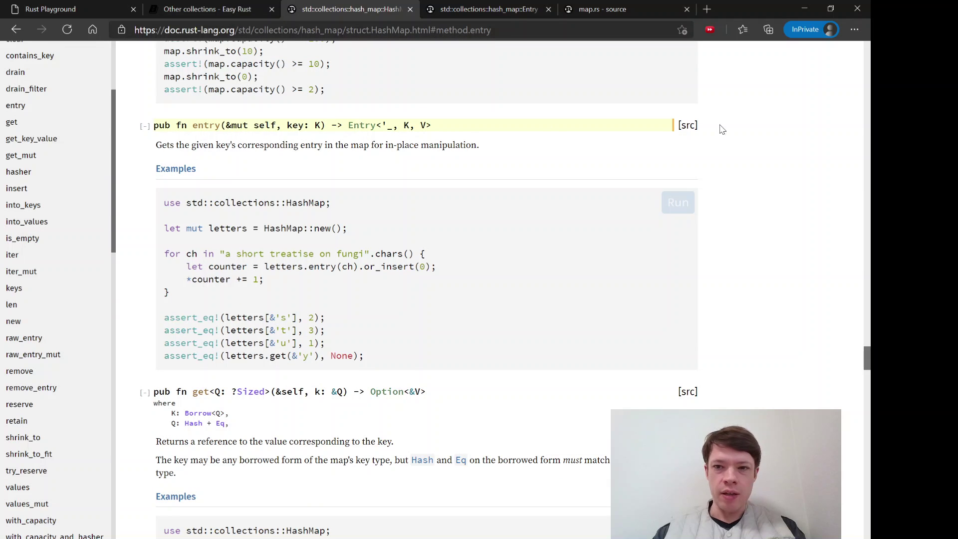
pyautogui.click(689, 127)
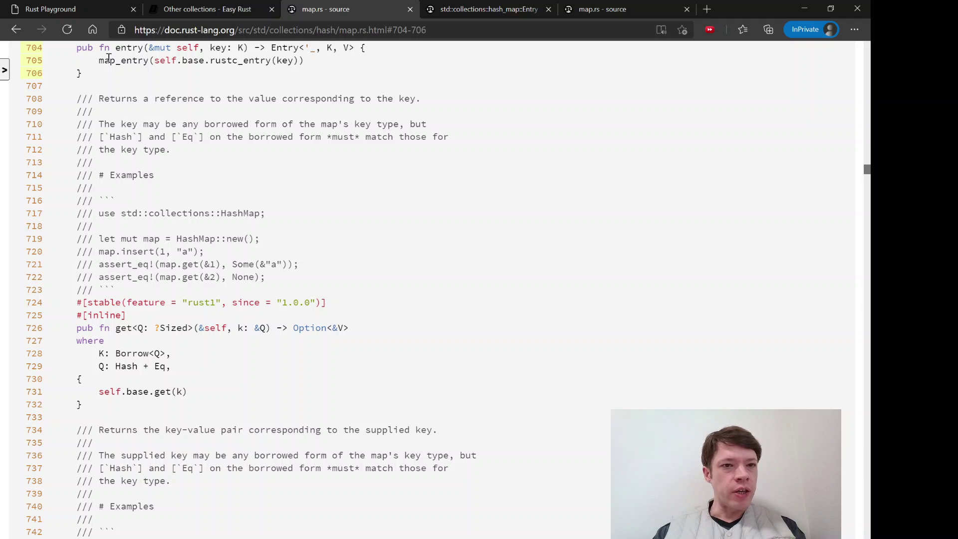
pyautogui.moveTo(101, 61); pyautogui.dragTo(257, 72)
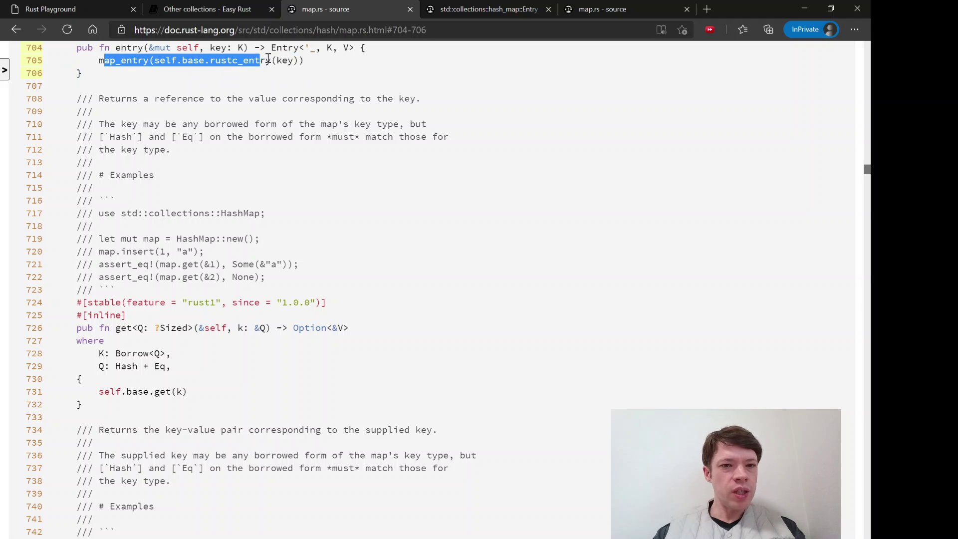
pyautogui.moveTo(268, 60); pyautogui.dragTo(232, 61)
pyautogui.click(145, 55)
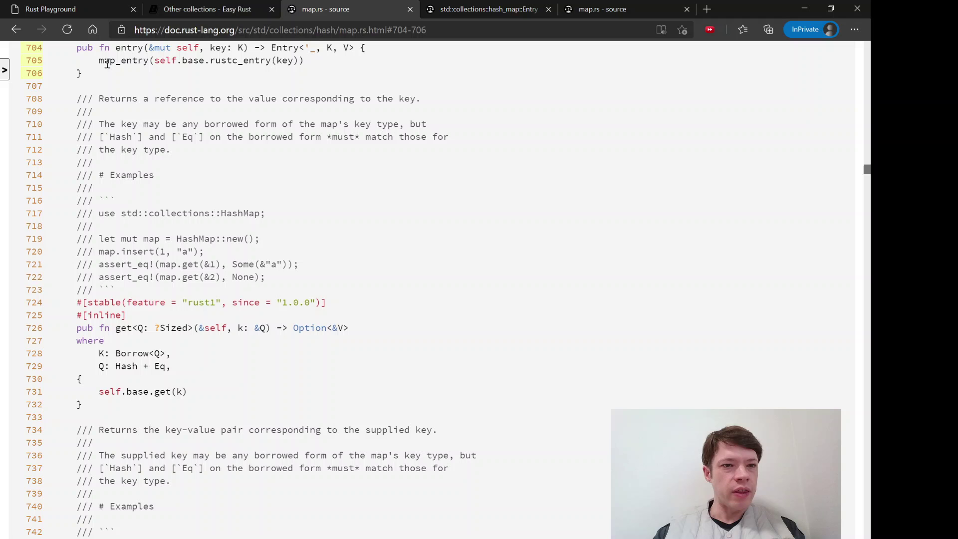
pyautogui.moveTo(104, 60); pyautogui.dragTo(305, 60)
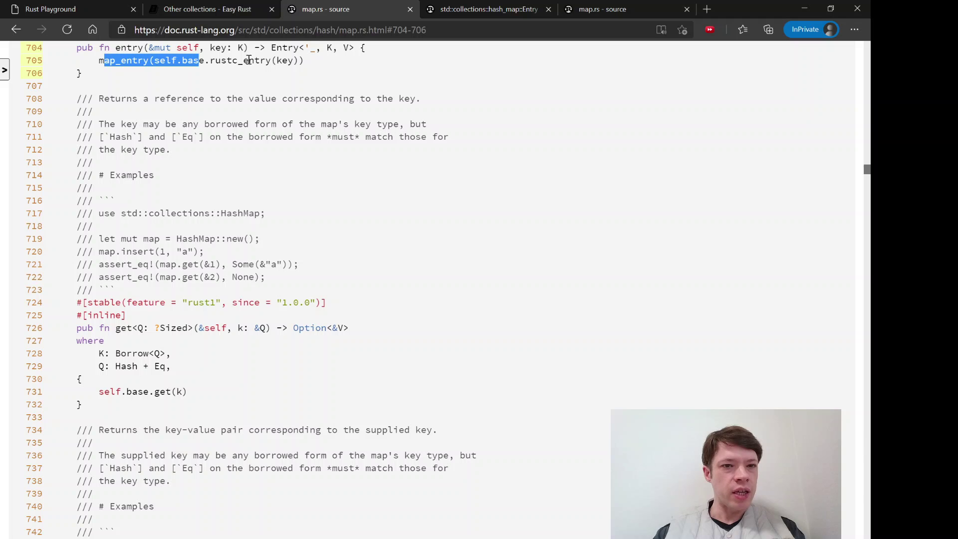
pyautogui.click(15, 28)
pyautogui.click(365, 127)
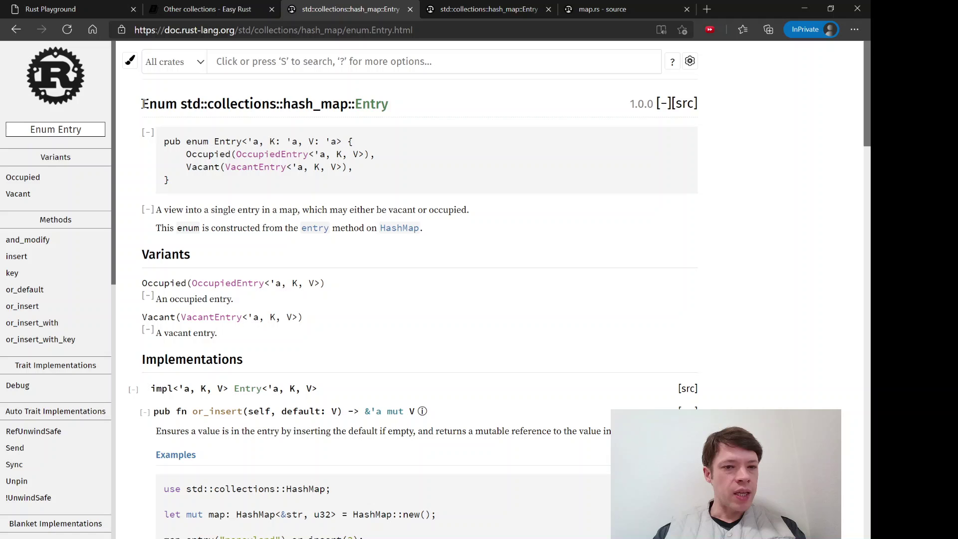
pyautogui.doubleClick(157, 103)
pyautogui.scroll(-2, 238, 230)
pyautogui.scroll(-1, 238, 230)
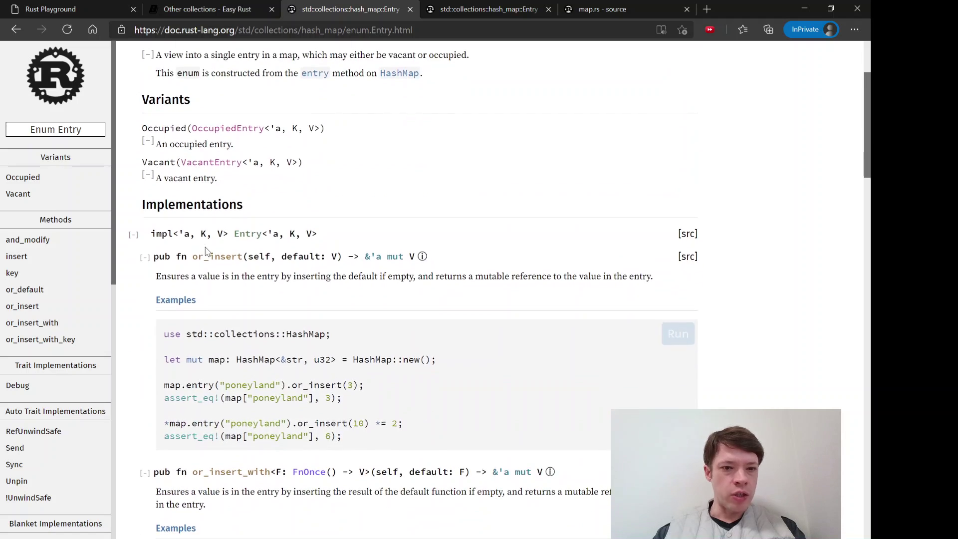
pyautogui.scroll(-2, 247, 218)
pyautogui.scroll(-2, 270, 180)
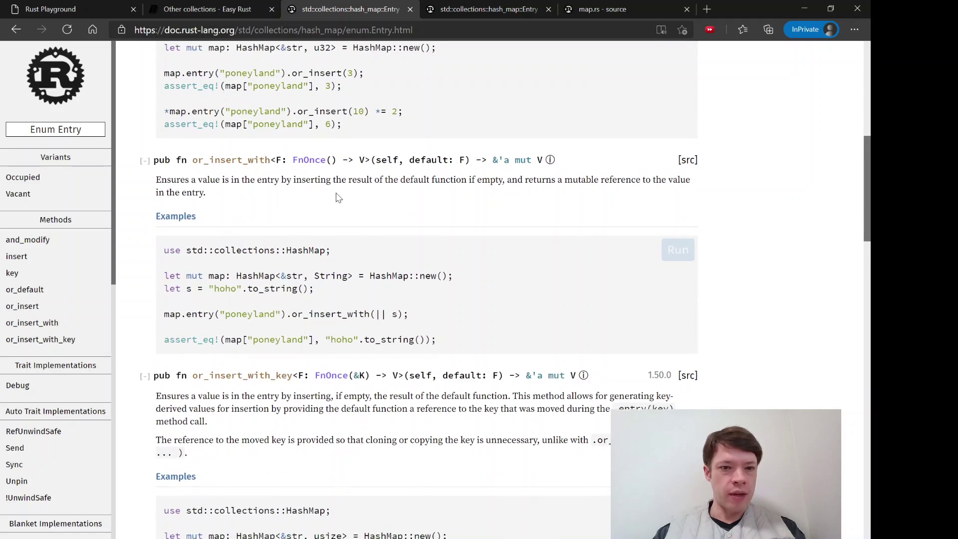
pyautogui.scroll(-2, 337, 198)
pyautogui.scroll(-3, 229, 278)
pyautogui.scroll(7, 229, 277)
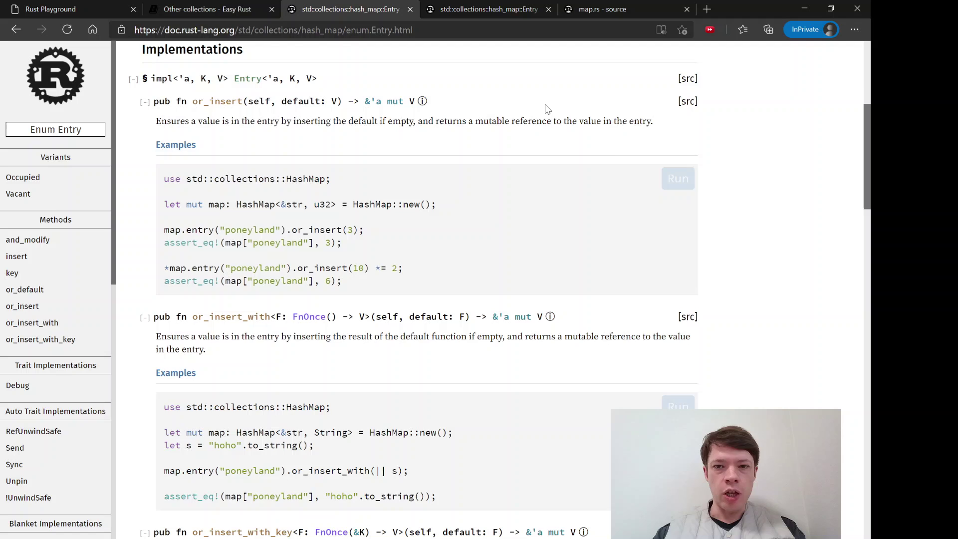
pyautogui.scroll(1, 554, 120)
pyautogui.click(687, 179)
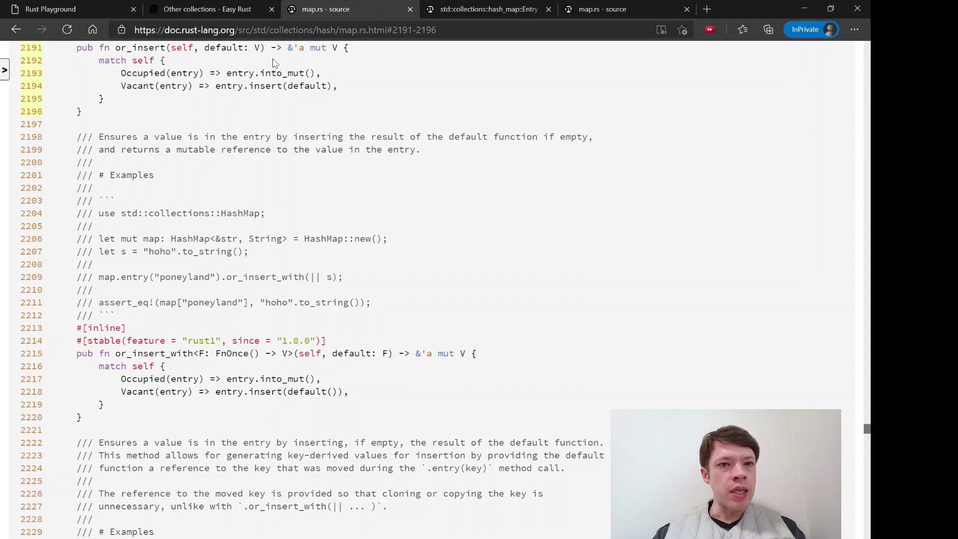
pyautogui.click(12, 32)
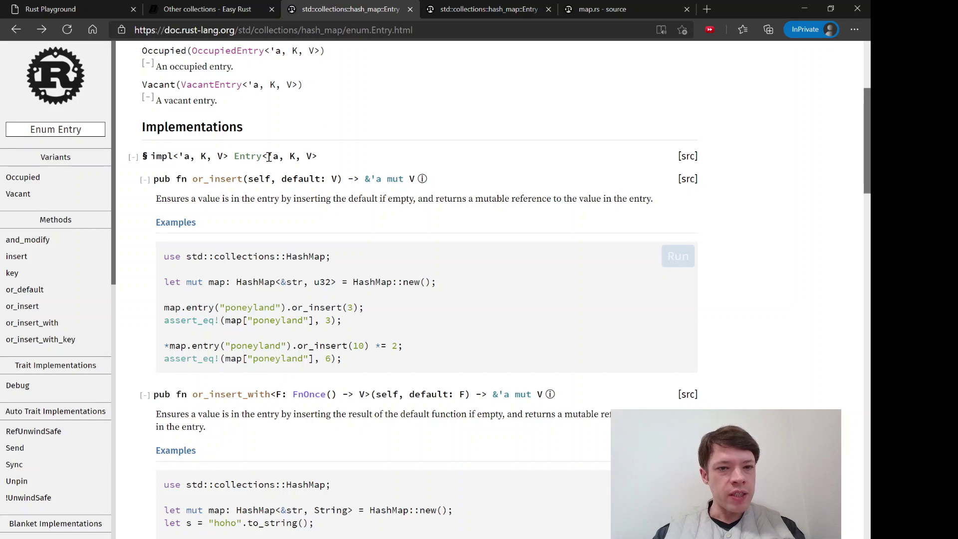
pyautogui.moveTo(268, 156); pyautogui.dragTo(279, 156)
pyautogui.click(293, 157)
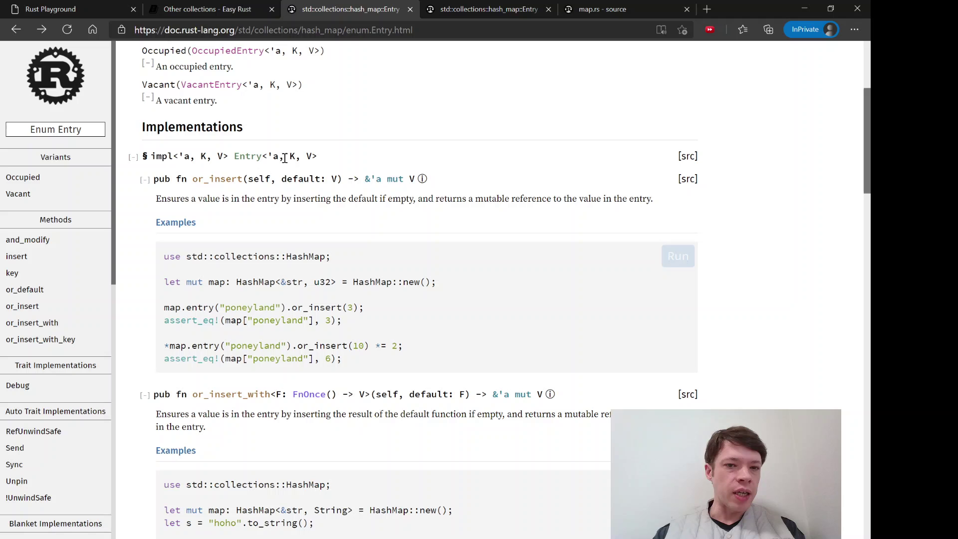